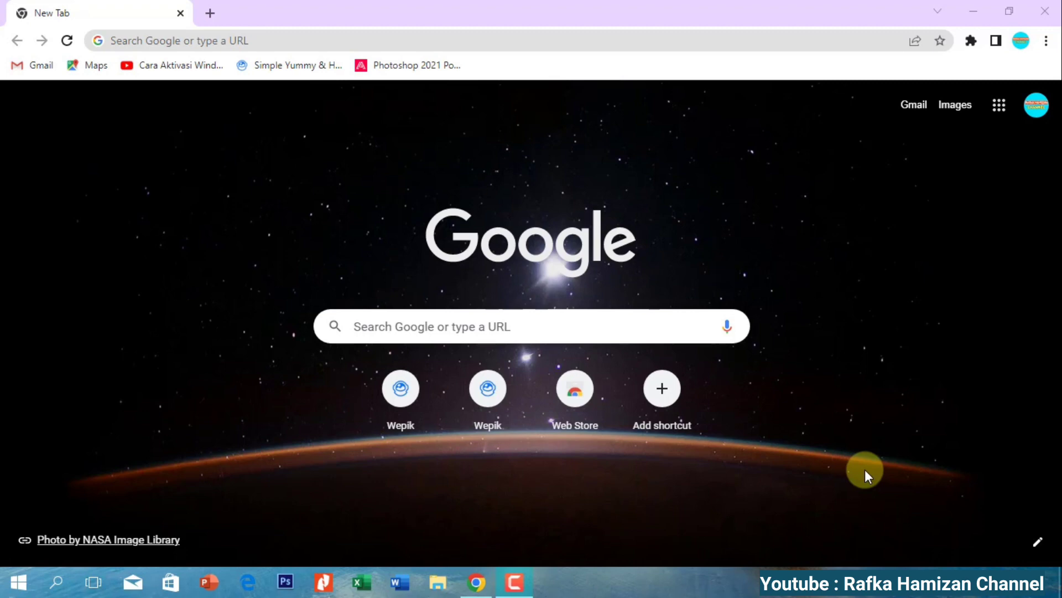
Search Google for 'photopea' and open the Photopea | Online Photo Editor website.
{"action": "left_click", "coordinate": [470, 327]}
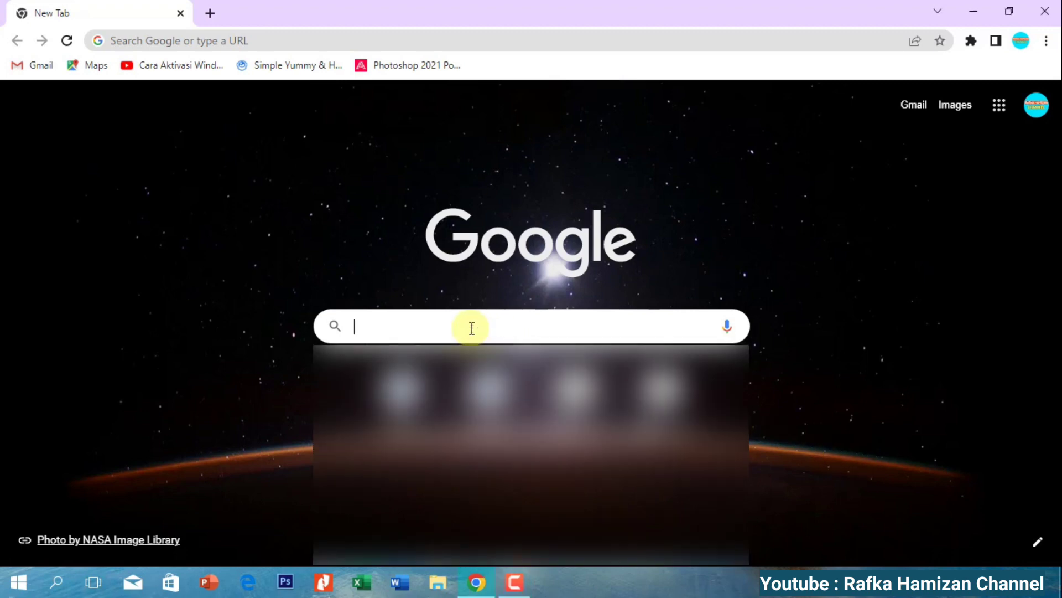
{"action": "type", "text": "photop"}
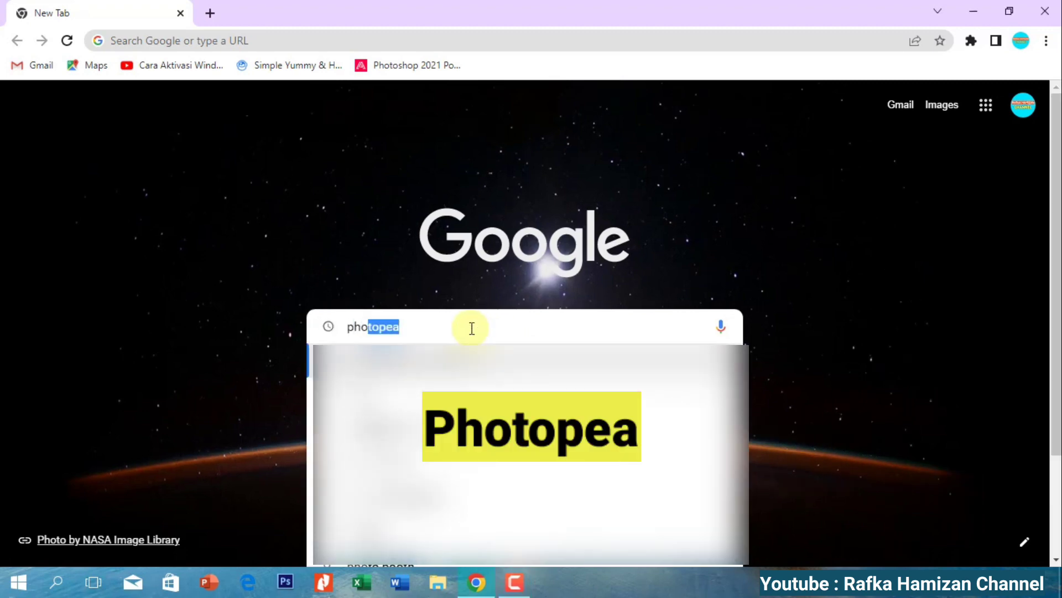
{"action": "type", "text": "ea"}
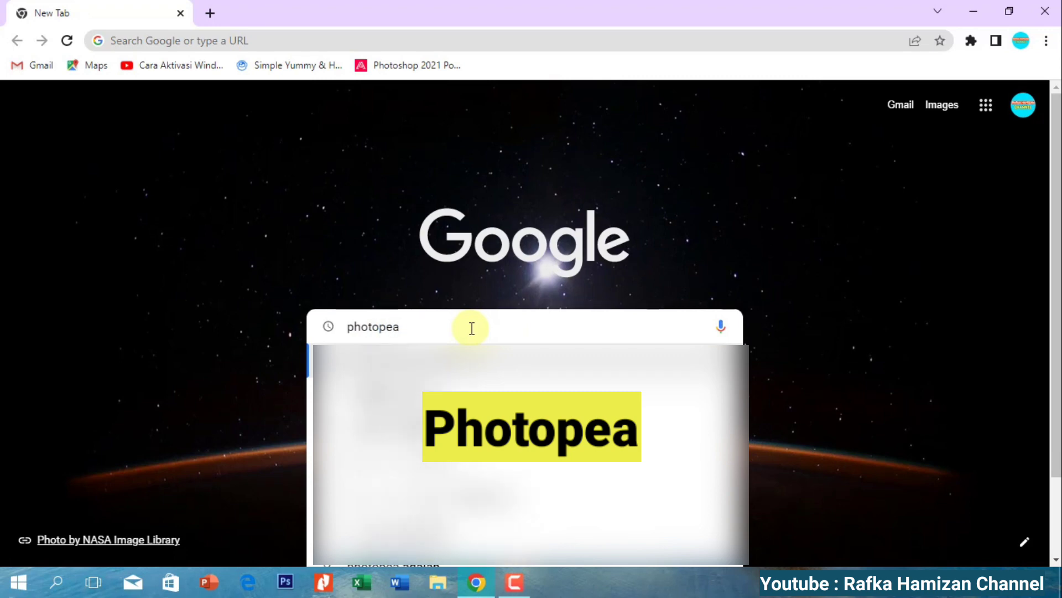
{"action": "key", "text": "Return"}
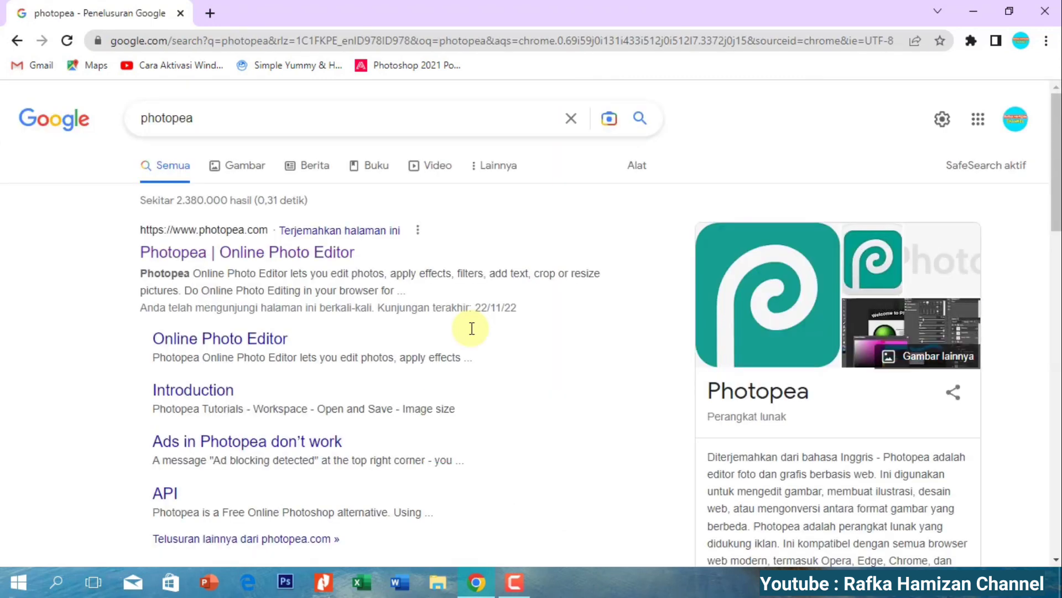
{"action": "left_click", "coordinate": [210, 255]}
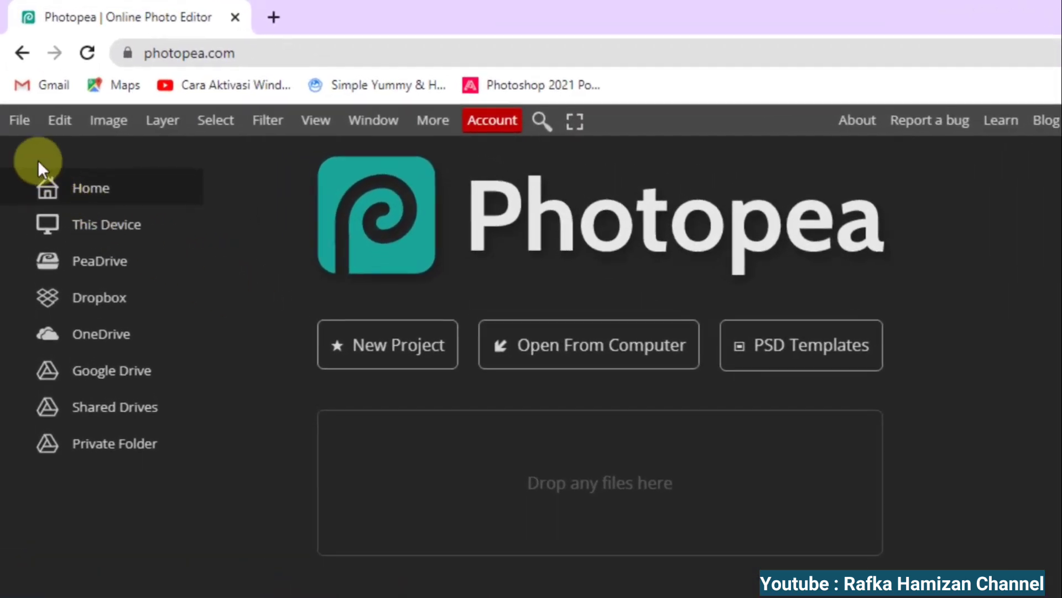
Create a new white A4 document, 21 × 29.7 cm at 300 DPI, from the Print presets.
{"action": "left_click", "coordinate": [24, 121]}
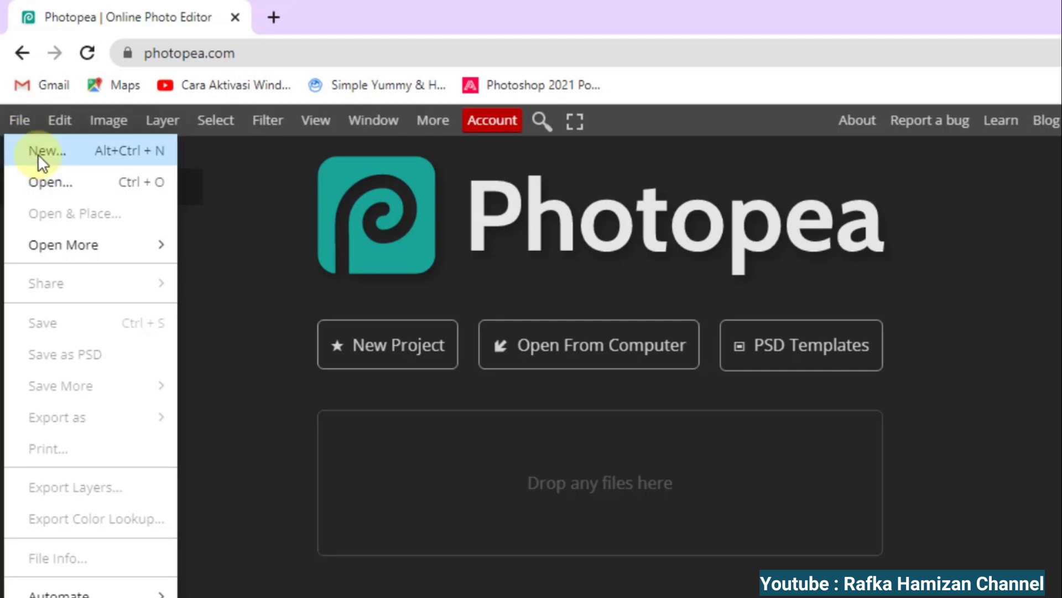
{"action": "left_click", "coordinate": [37, 153]}
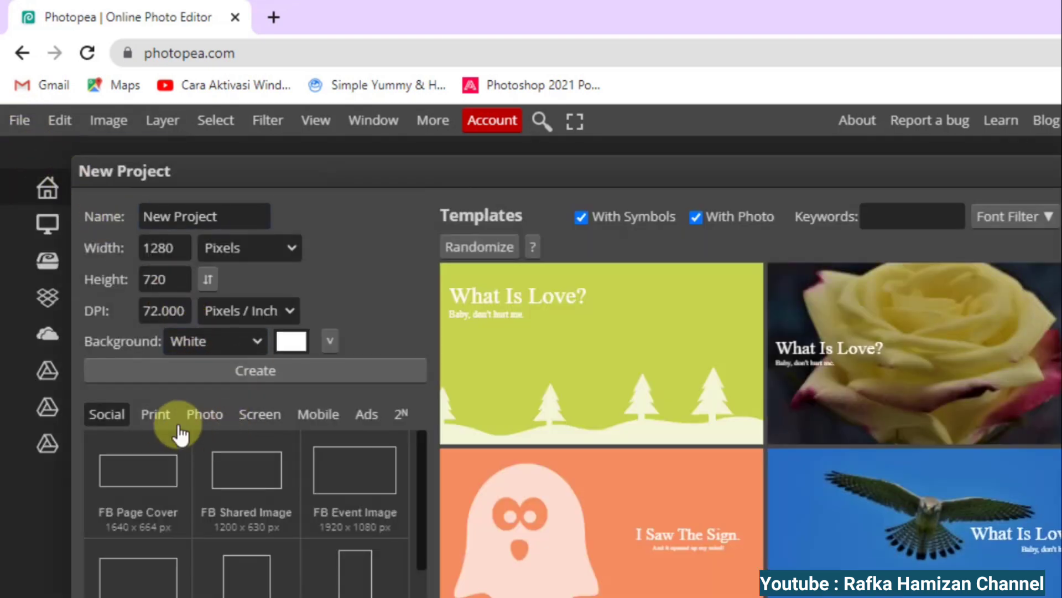
{"action": "left_click", "coordinate": [162, 420]}
{"action": "left_click", "coordinate": [253, 504]}
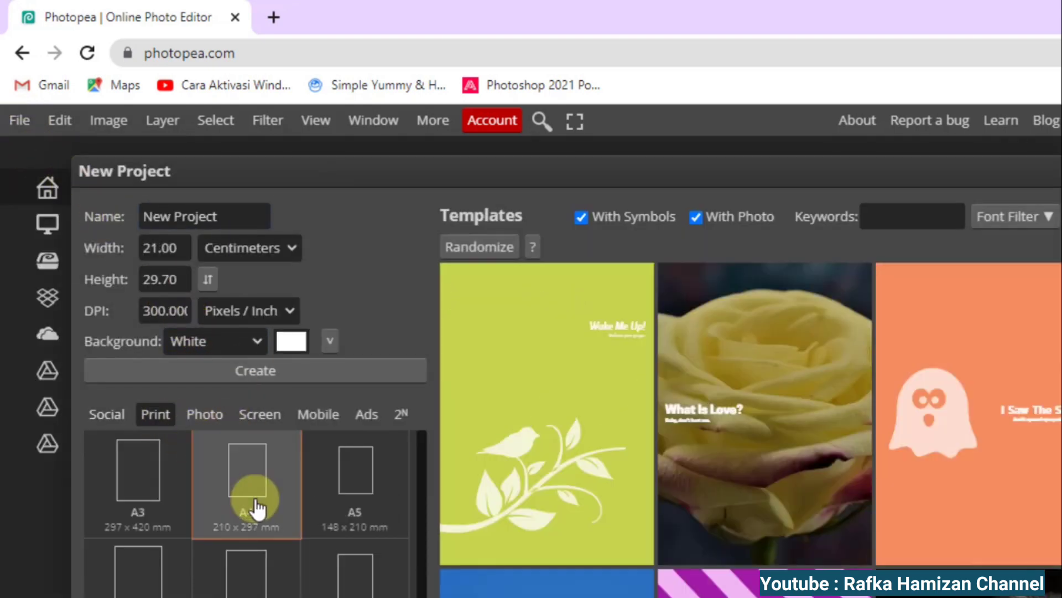
{"action": "left_click", "coordinate": [269, 369]}
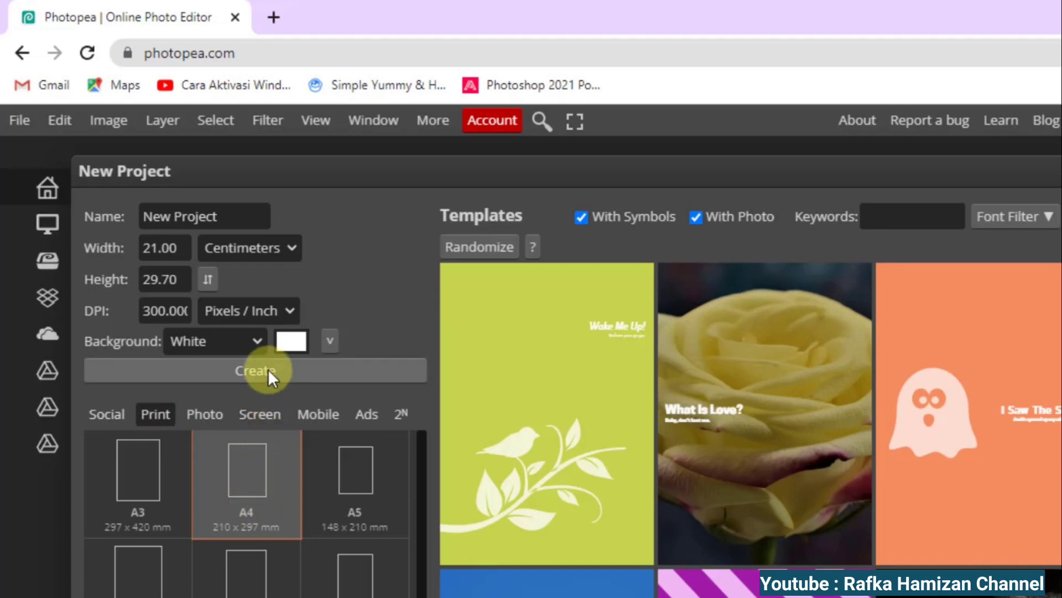
{"action": "left_click", "coordinate": [268, 370]}
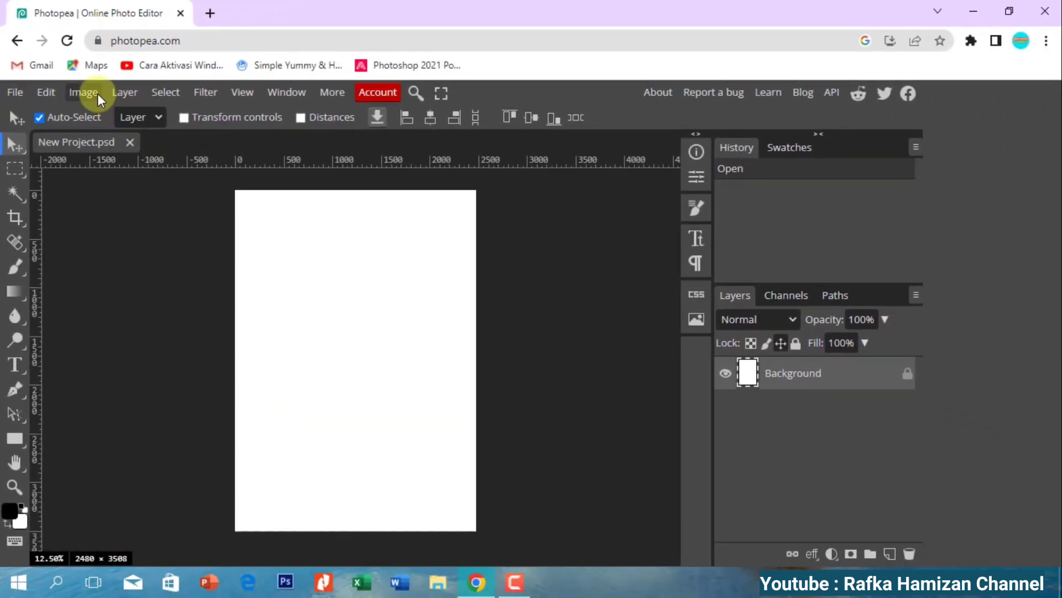
Resample the A4 page to 150 pixels/cm in centimetres, giving 3150 × 4455 pixels.
{"action": "left_click", "coordinate": [88, 93]}
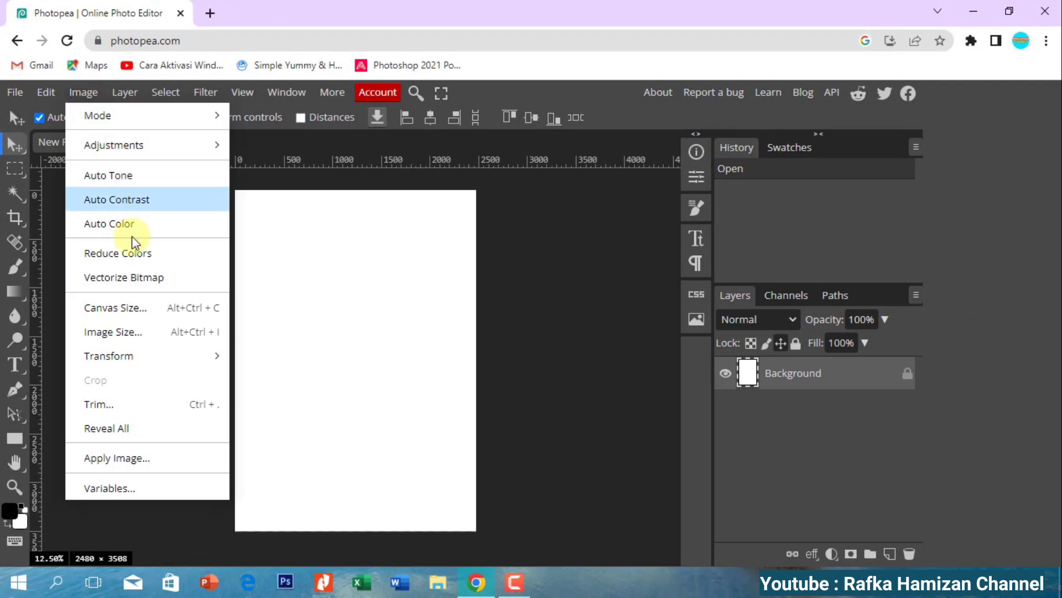
{"action": "left_click", "coordinate": [149, 333]}
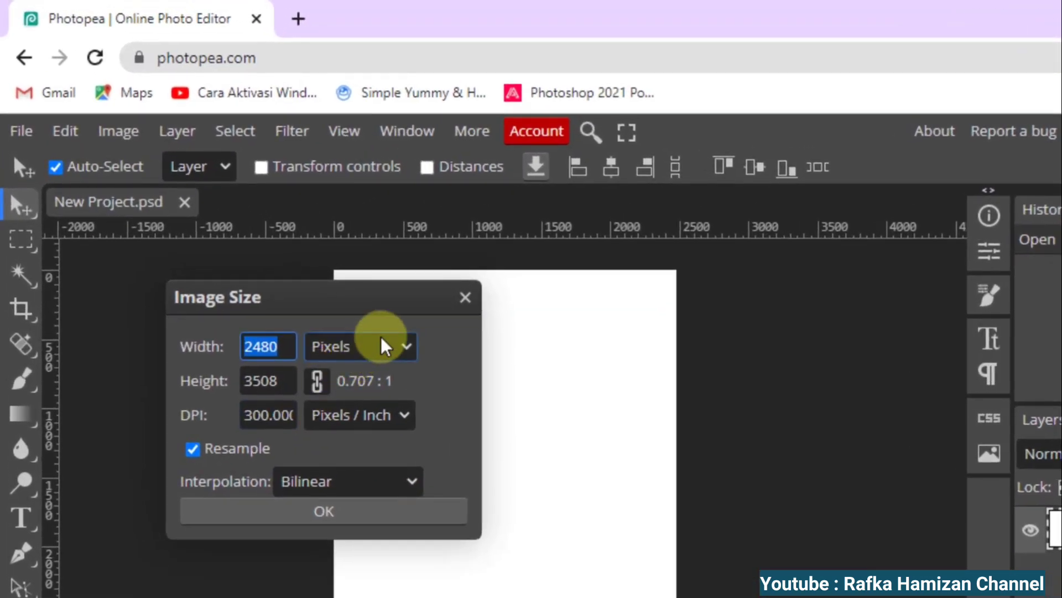
{"action": "left_click", "coordinate": [371, 338]}
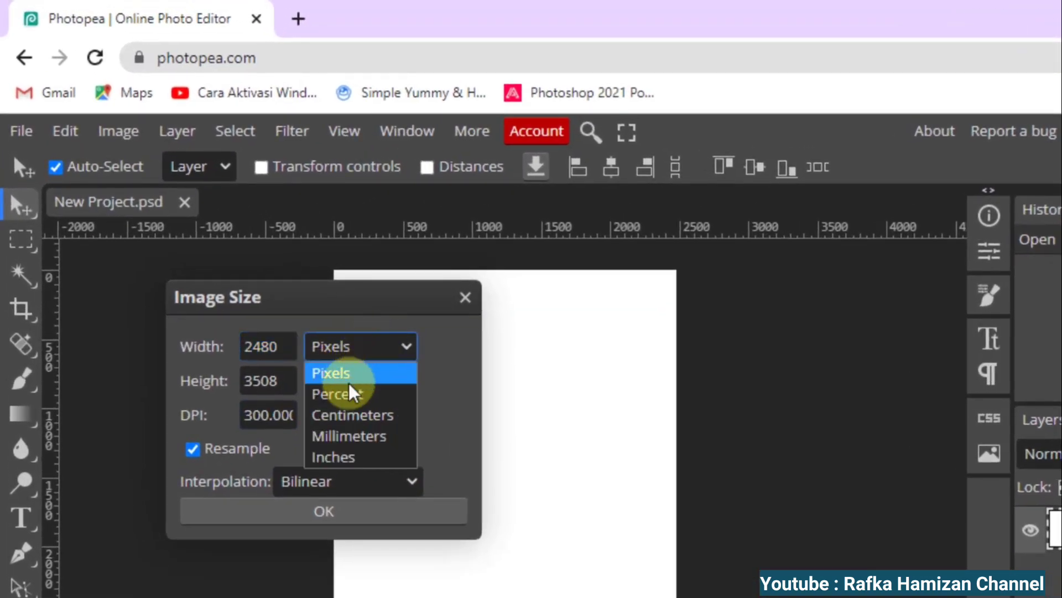
{"action": "left_click", "coordinate": [335, 419]}
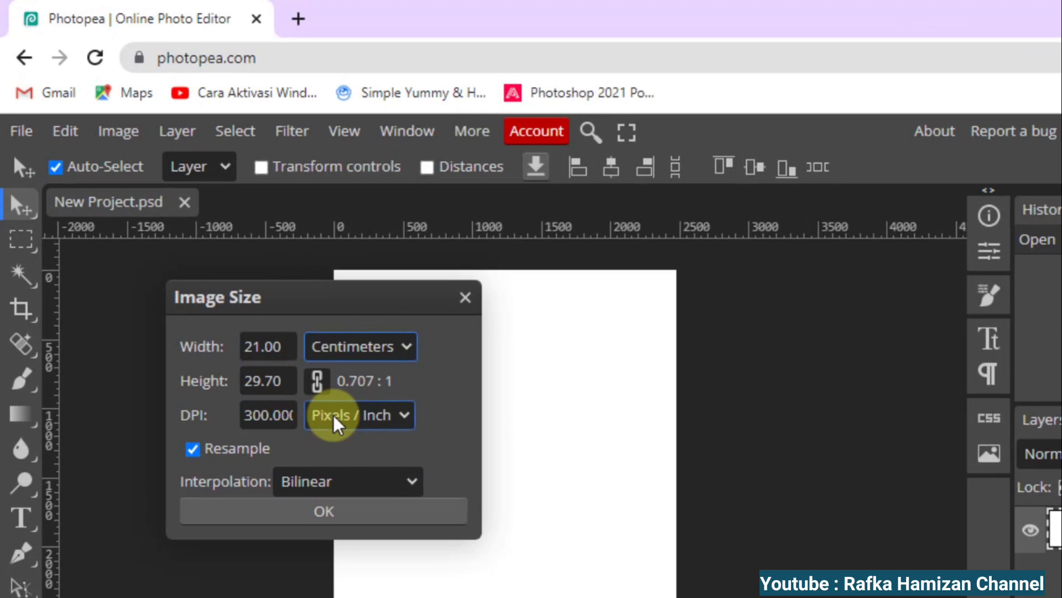
{"action": "left_click", "coordinate": [361, 426]}
{"action": "left_click", "coordinate": [355, 462]}
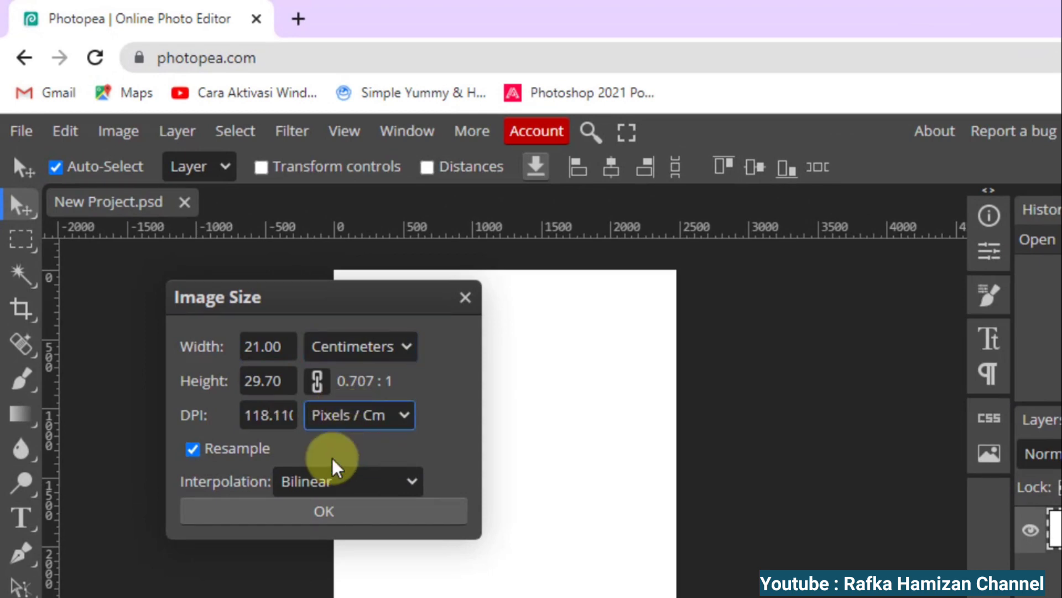
{"action": "left_click_drag", "start_coordinate": [249, 415], "coordinate": [321, 423]}
{"action": "type", "text": "150"}
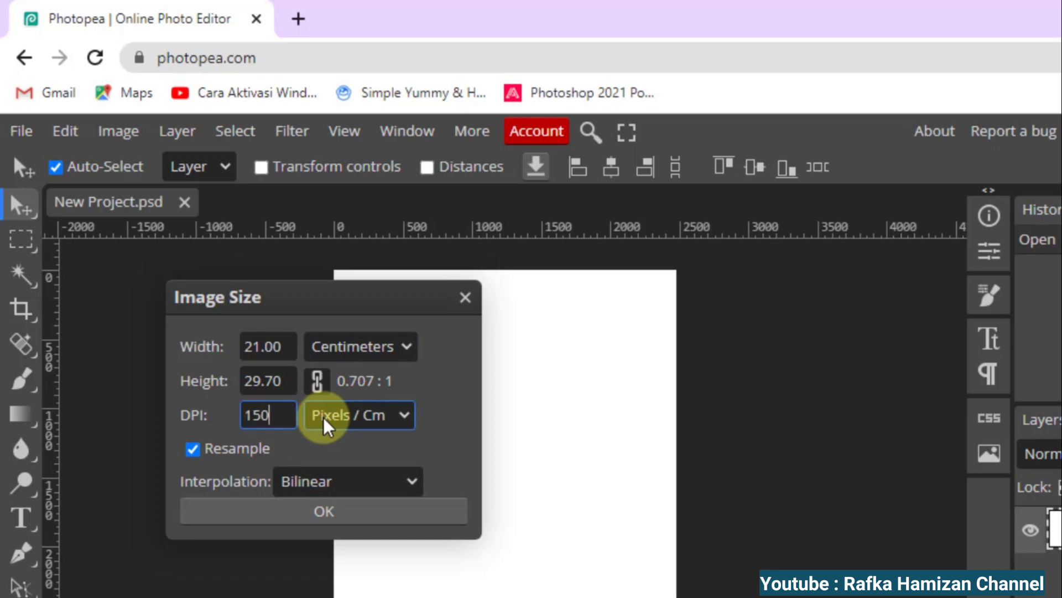
{"action": "left_click", "coordinate": [313, 456]}
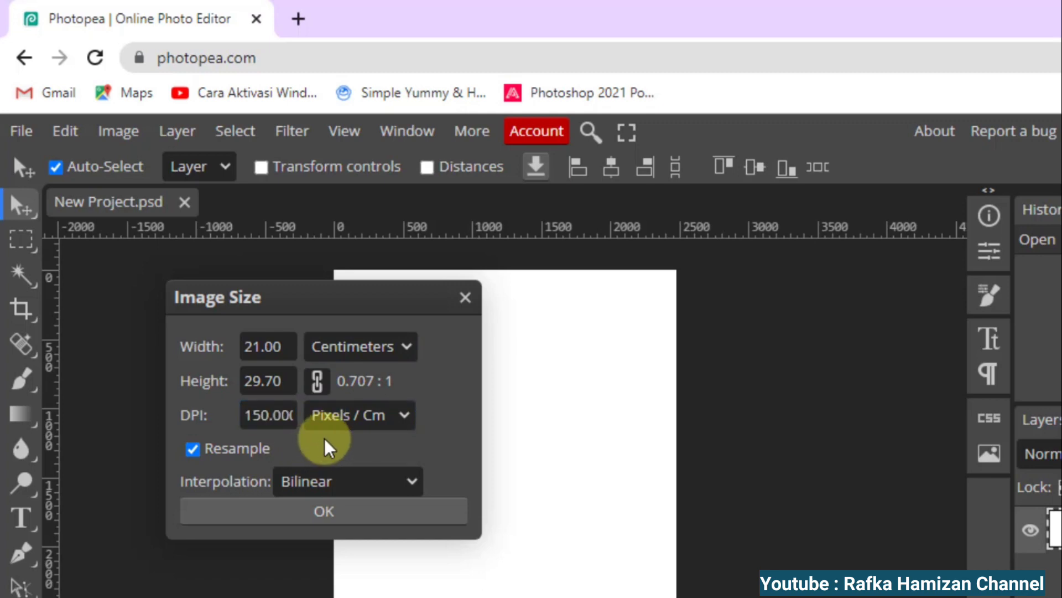
{"action": "left_click", "coordinate": [349, 520]}
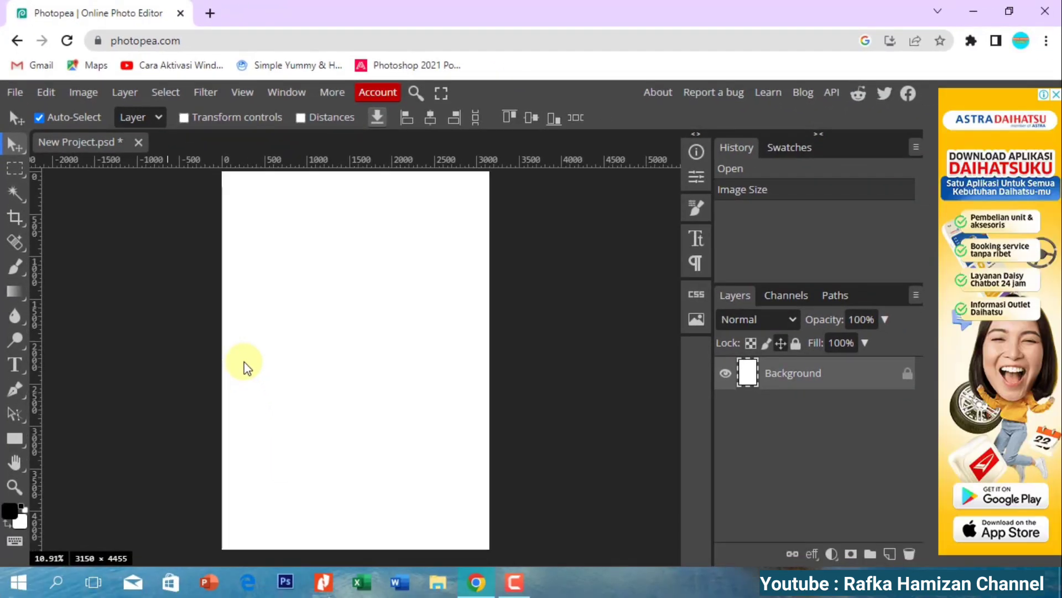
Open the blue-background photo 05.jpg in Photopea.
{"action": "left_click", "coordinate": [12, 97]}
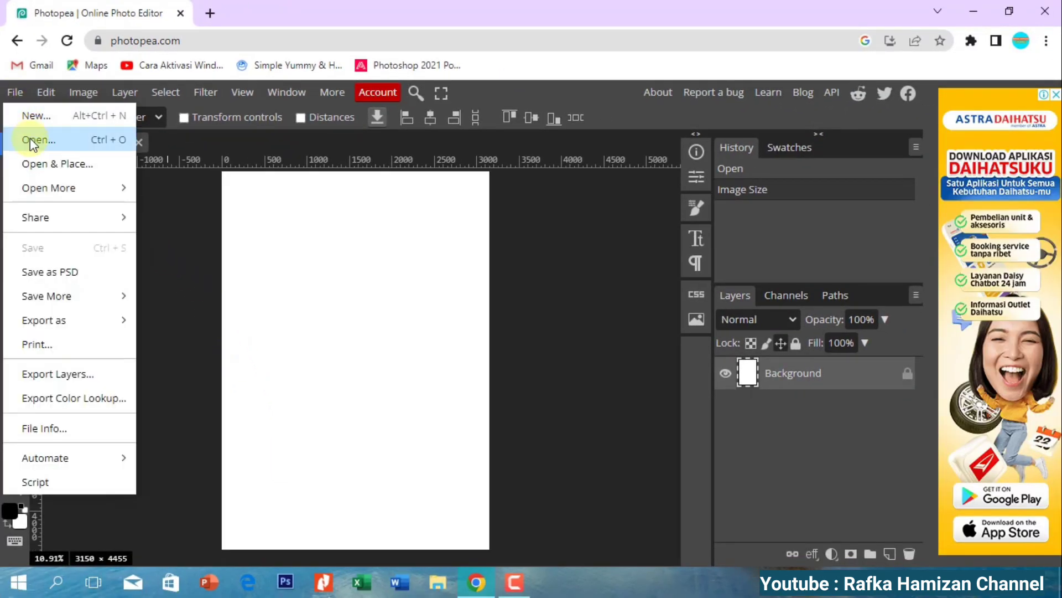
{"action": "left_click", "coordinate": [30, 138]}
{"action": "left_click", "coordinate": [183, 299]}
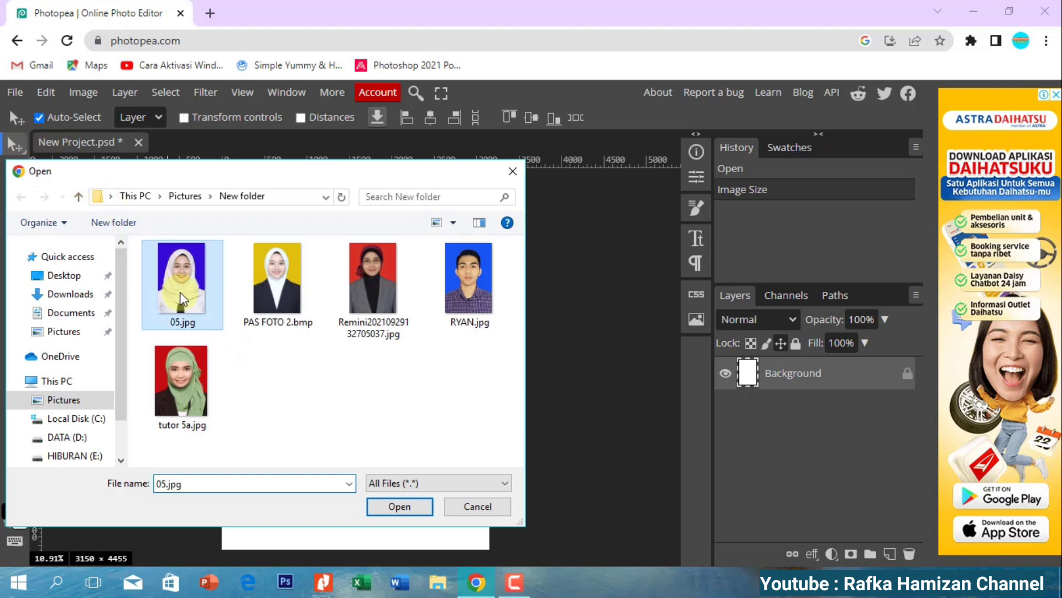
{"action": "left_click", "coordinate": [388, 506]}
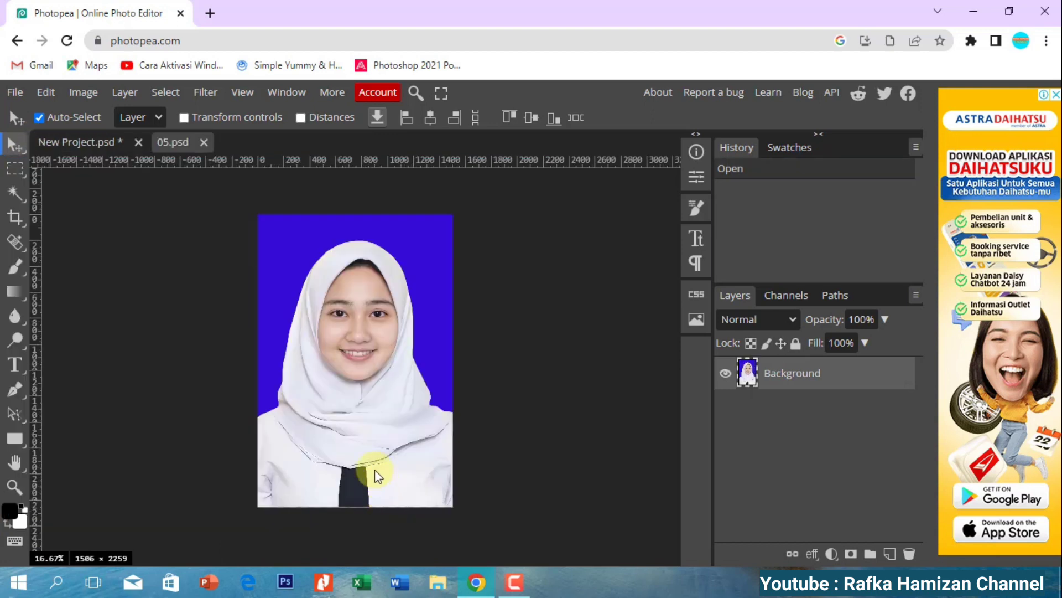
Set the Crop tool to Fixed Ratio with width 3 and height 4.
{"action": "left_click", "coordinate": [13, 221]}
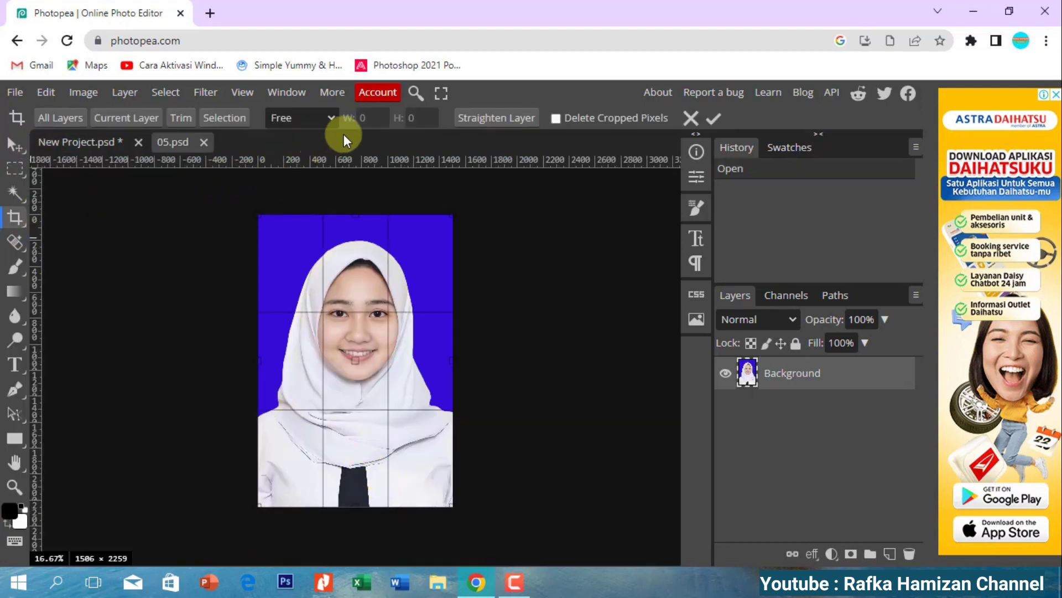
{"action": "left_click", "coordinate": [331, 116]}
{"action": "left_click", "coordinate": [316, 150]}
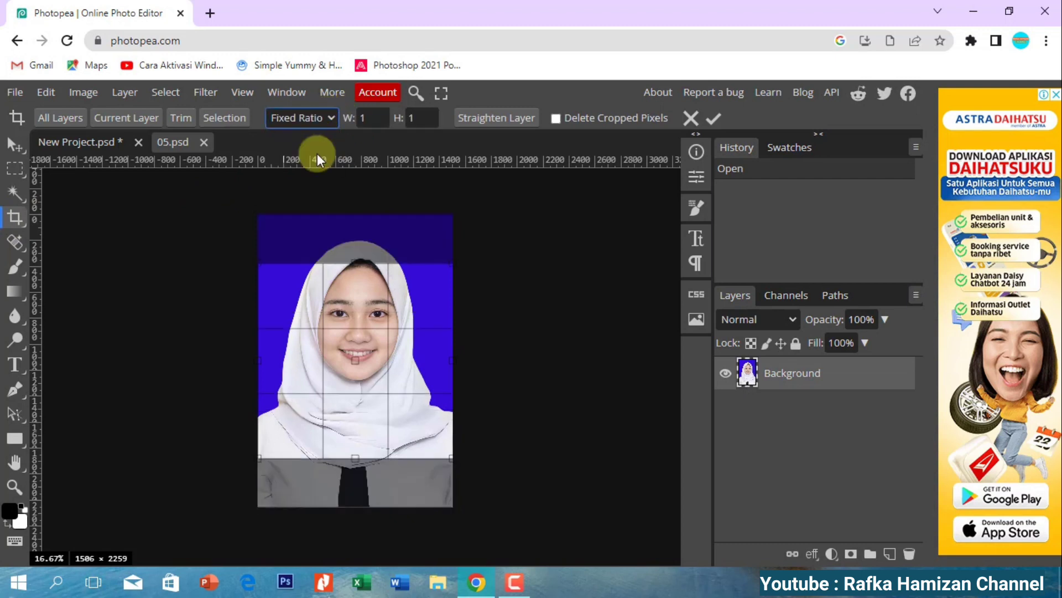
{"action": "double_click", "coordinate": [360, 118]}
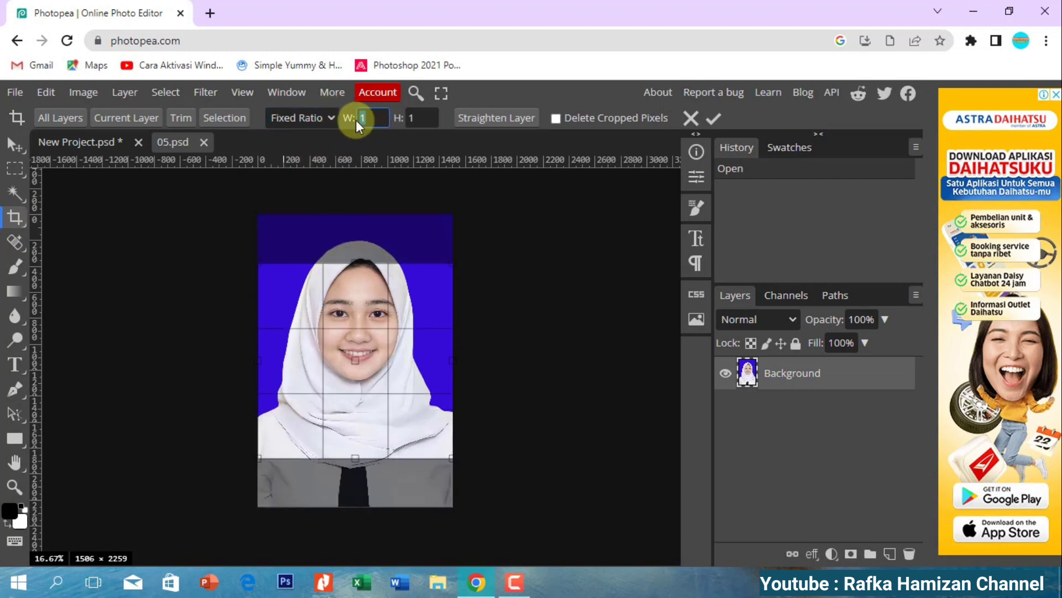
{"action": "type", "text": "3"}
{"action": "double_click", "coordinate": [409, 118]}
{"action": "type", "text": "4"}
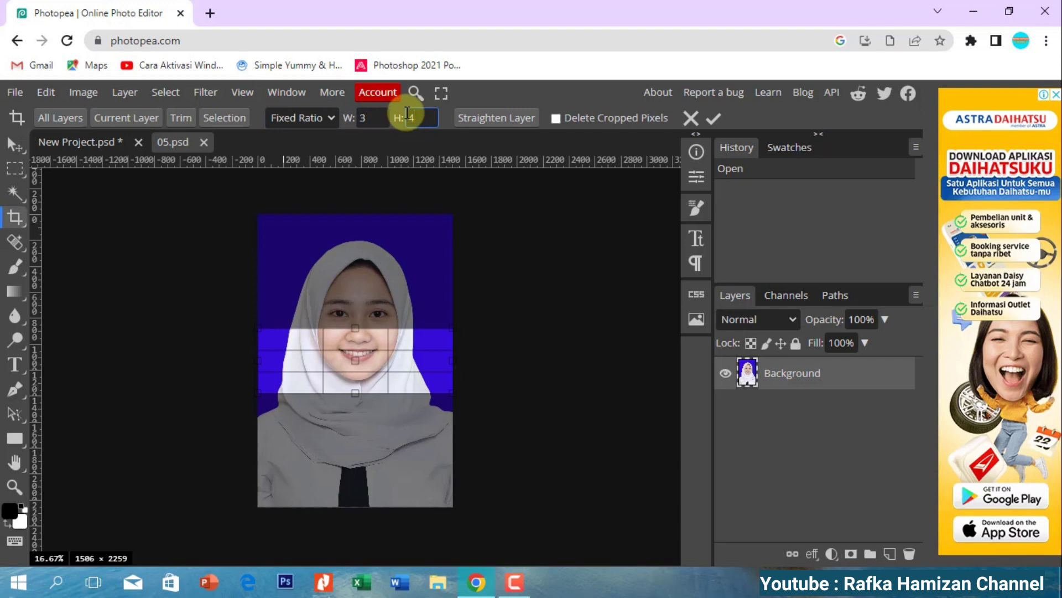
{"action": "left_click", "coordinate": [370, 118]}
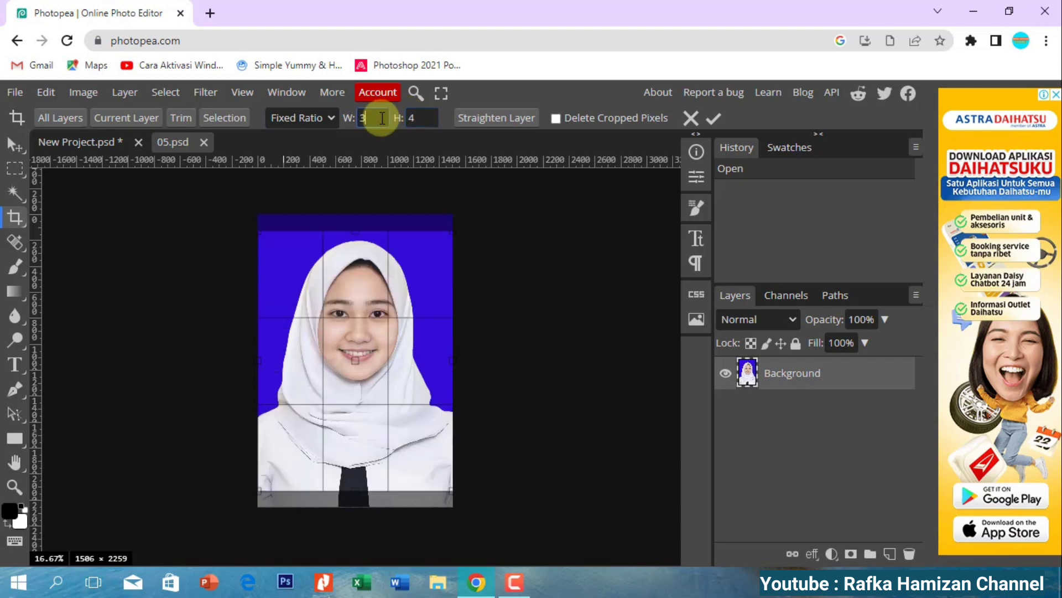
Position the 3:4 crop box over the photo and commit the crop.
{"action": "left_click", "coordinate": [404, 339]}
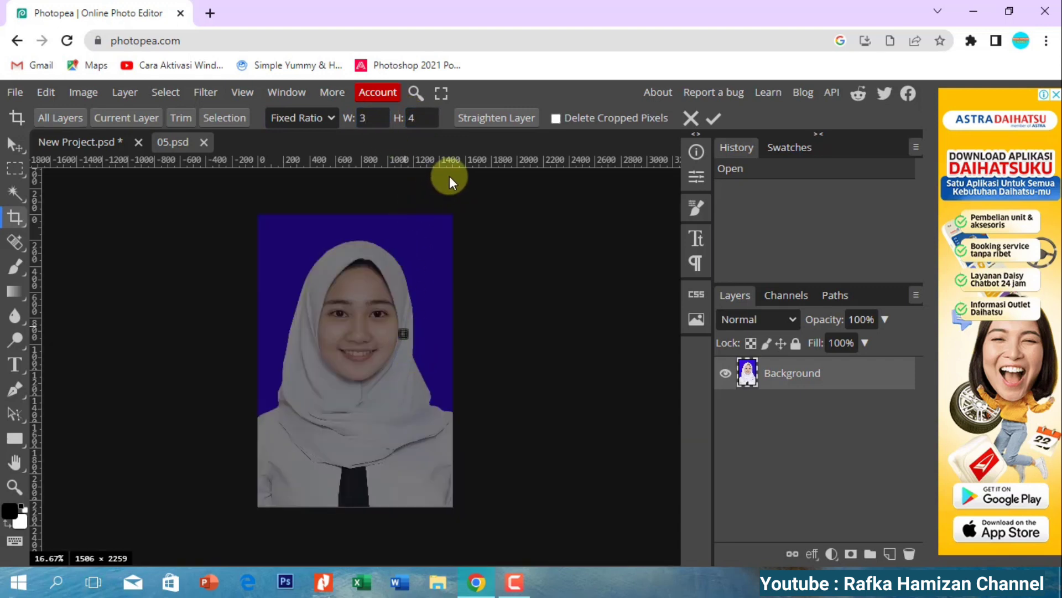
{"action": "left_click", "coordinate": [449, 182]}
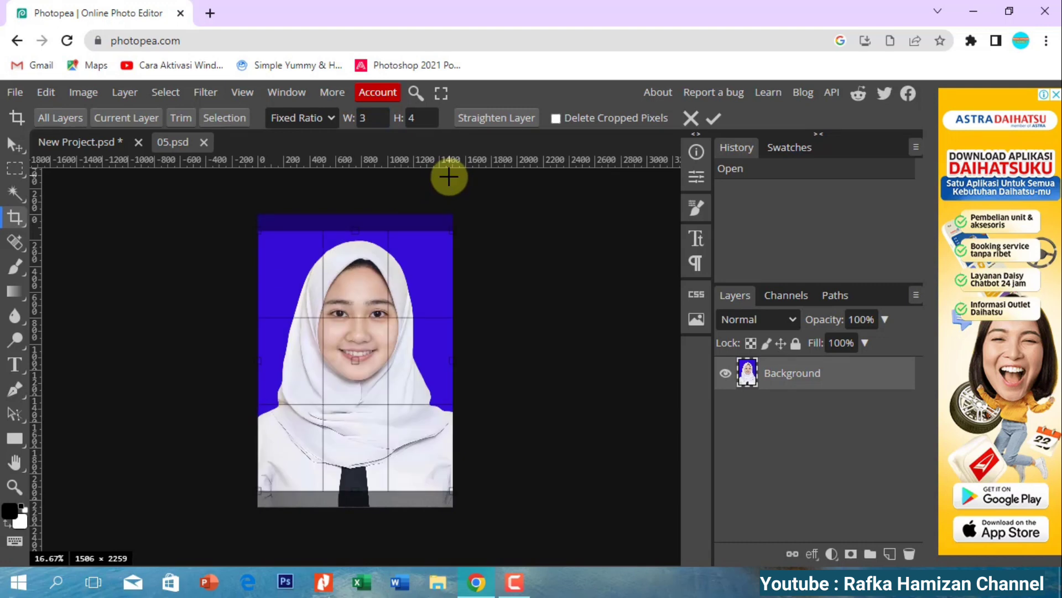
{"action": "left_click", "coordinate": [352, 295]}
{"action": "left_click_drag", "start_coordinate": [352, 295], "coordinate": [352, 306]}
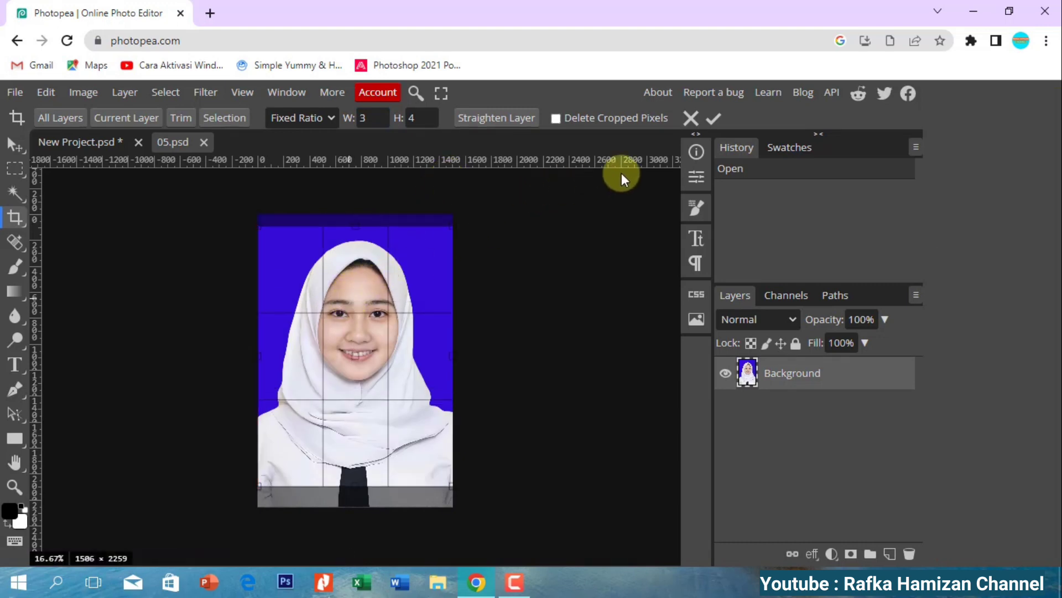
{"action": "left_click", "coordinate": [713, 119]}
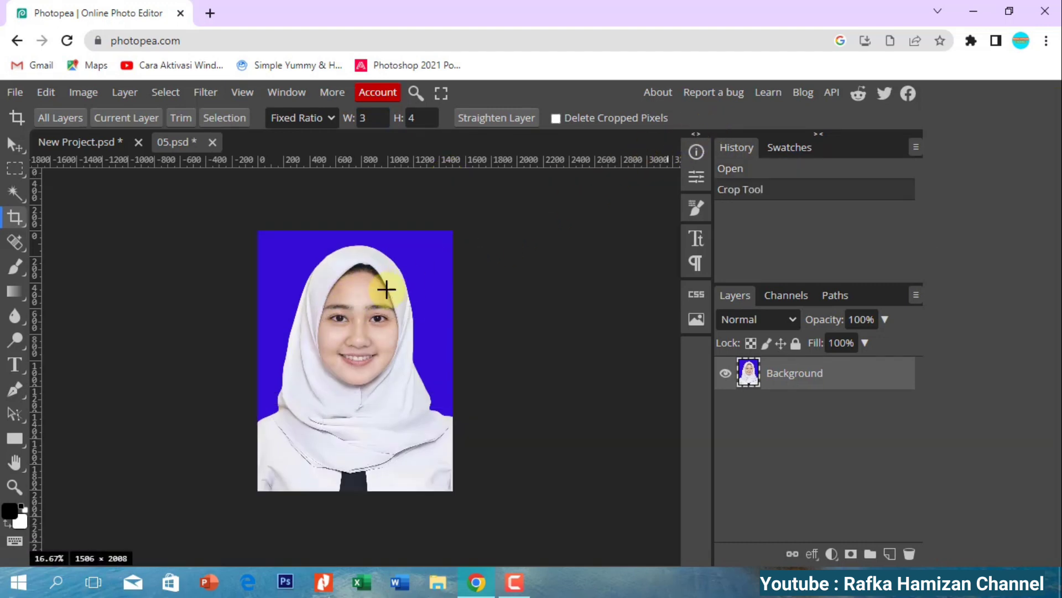
Resize the cropped photo to 3 cm wide at 150 pixels/cm, making it 448 × 598 px.
{"action": "left_click", "coordinate": [83, 93]}
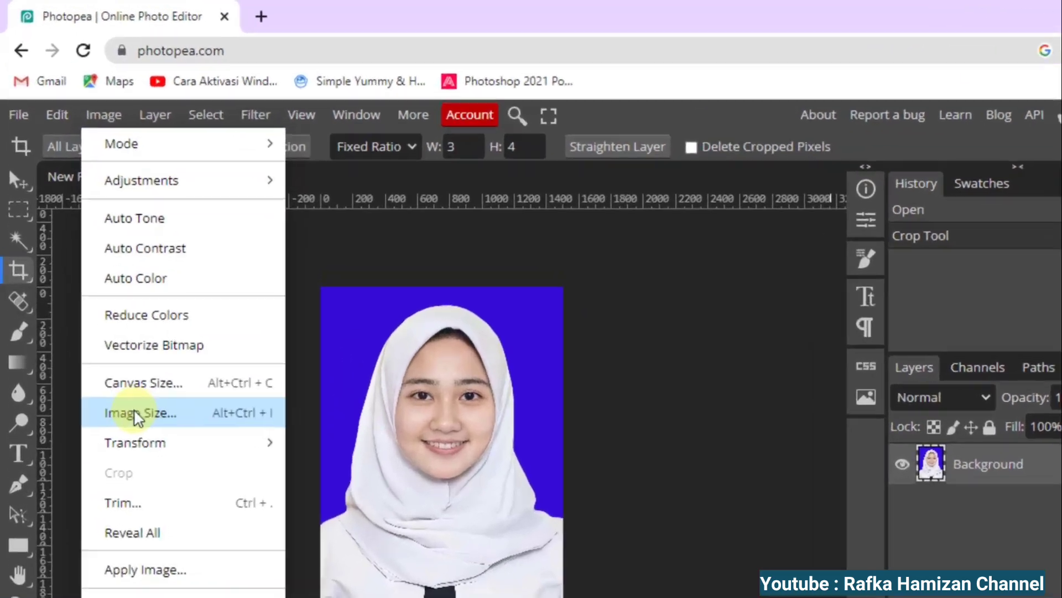
{"action": "left_click", "coordinate": [113, 332]}
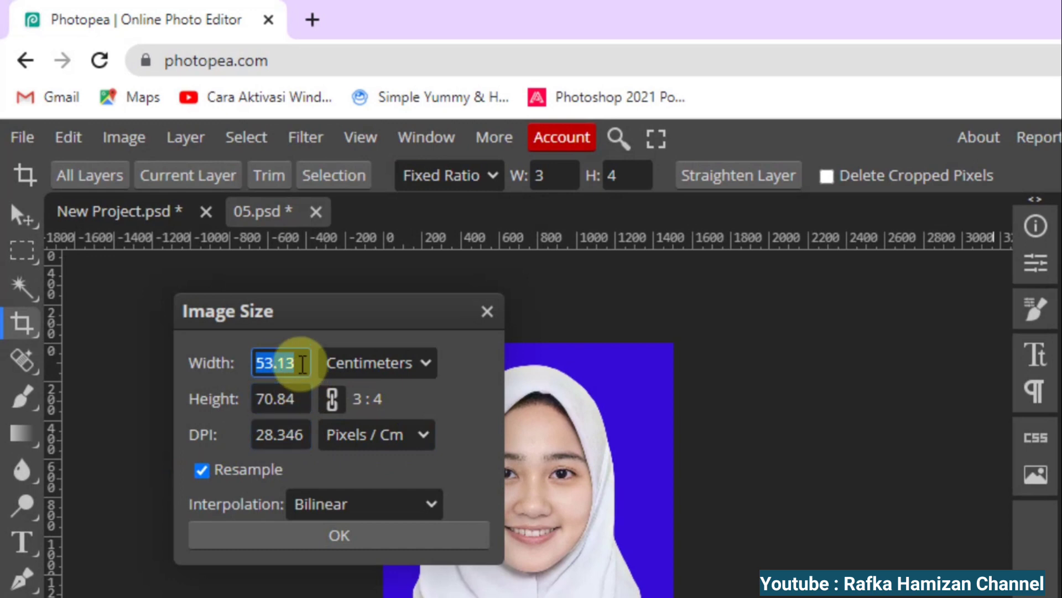
{"action": "type", "text": "3"}
{"action": "left_click", "coordinate": [282, 398]}
{"action": "double_click", "coordinate": [246, 390]}
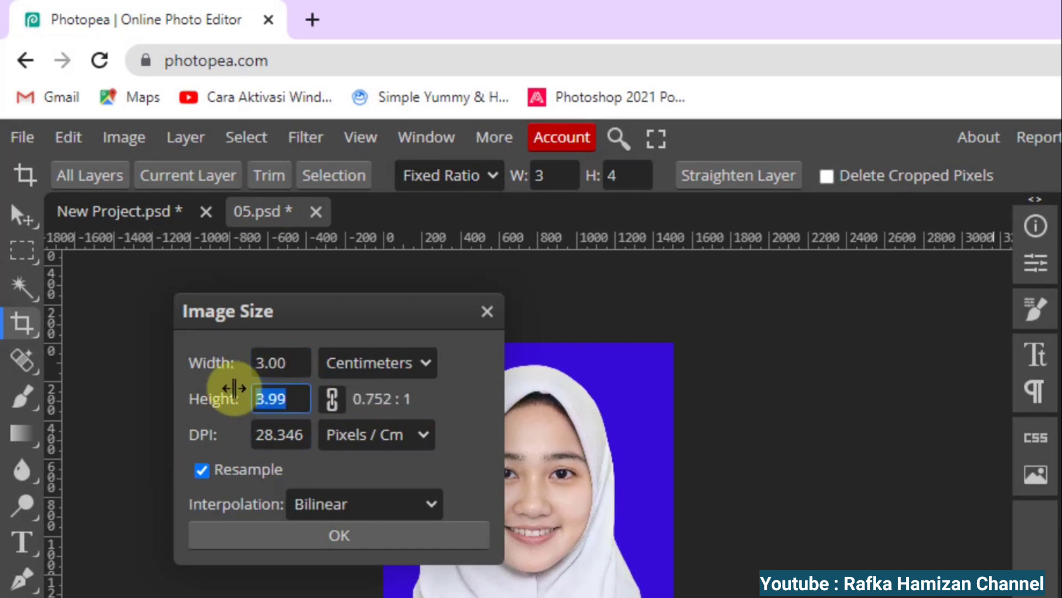
{"action": "type", "text": "4"}
{"action": "left_click_drag", "start_coordinate": [307, 437], "coordinate": [220, 434]}
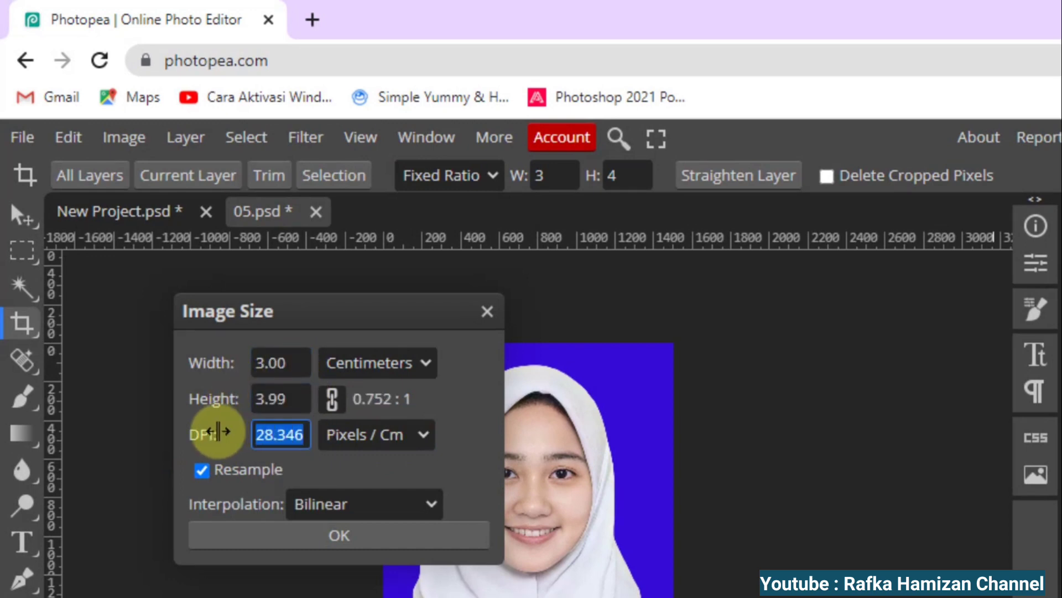
{"action": "type", "text": "150.00("}
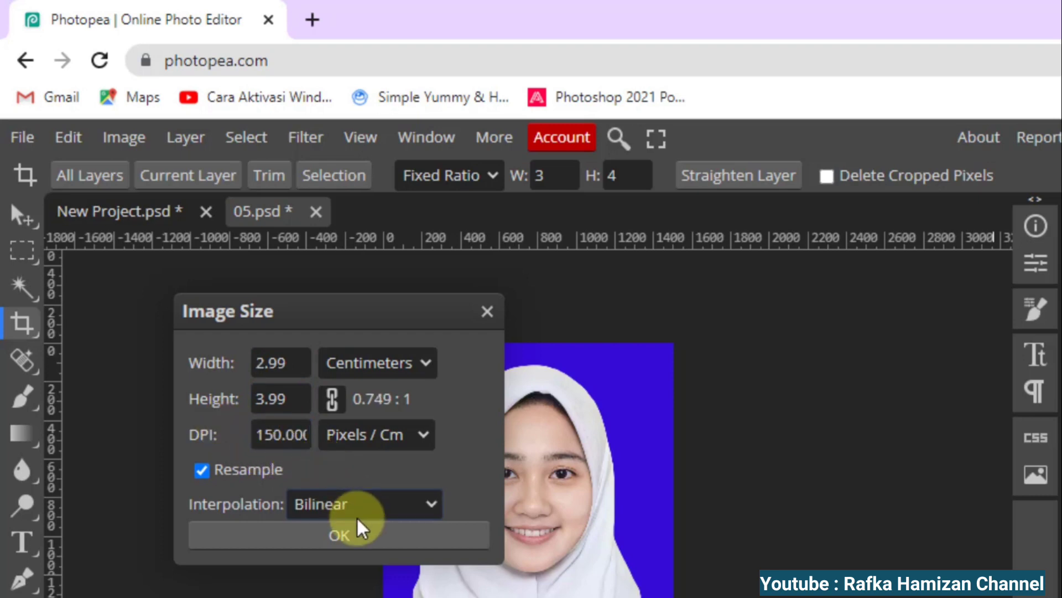
{"action": "left_click", "coordinate": [359, 535]}
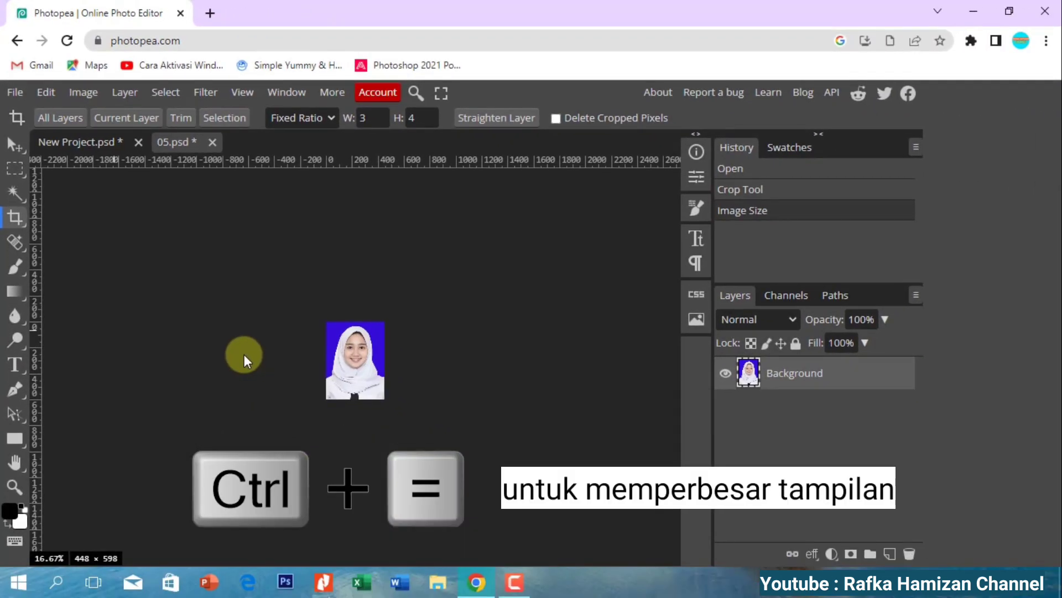
Zoom in and drag the photo with the Move tool toward the New Project document.
{"action": "key", "text": "ctrl+equal"}
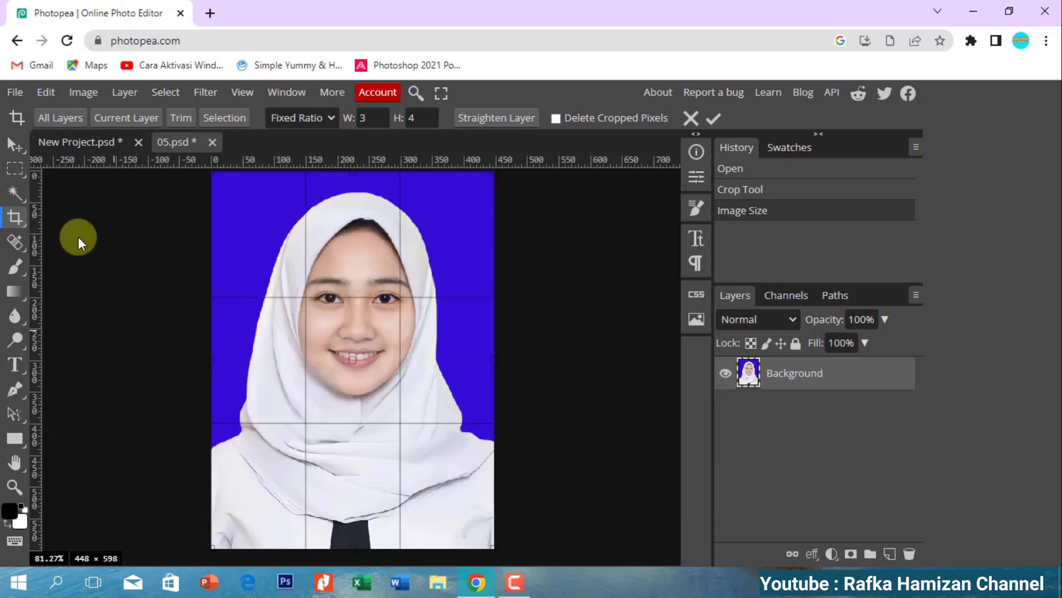
{"action": "left_click", "coordinate": [15, 148]}
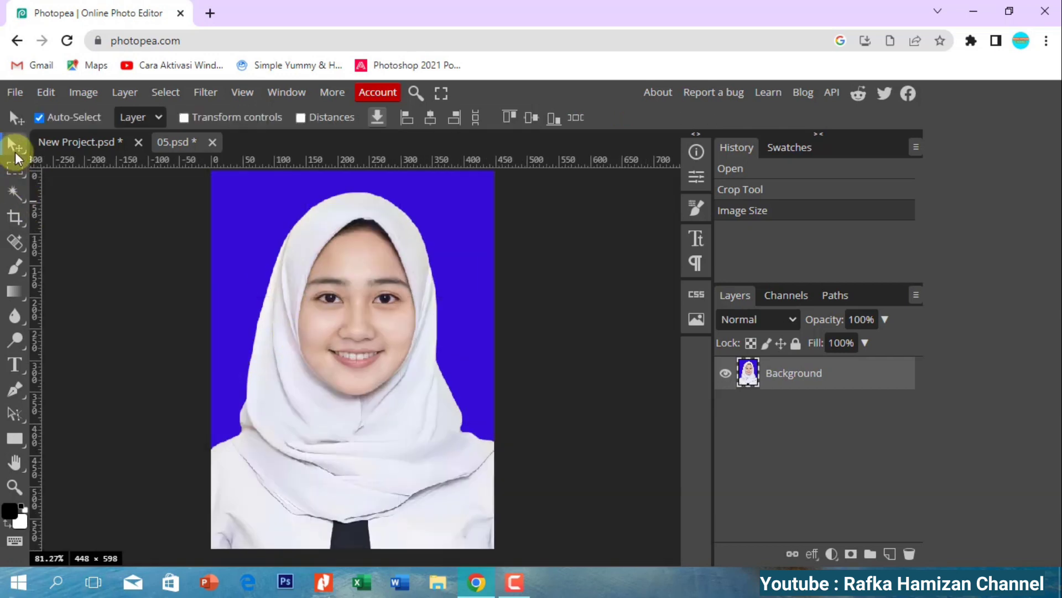
{"action": "mouse_move", "coordinate": [326, 295]}
{"action": "left_mouse_down"}
{"action": "mouse_move", "coordinate": [97, 145]}
{"action": "mouse_move", "coordinate": [279, 283]}
{"action": "mouse_move", "coordinate": [252, 205]}
{"action": "left_mouse_up"}
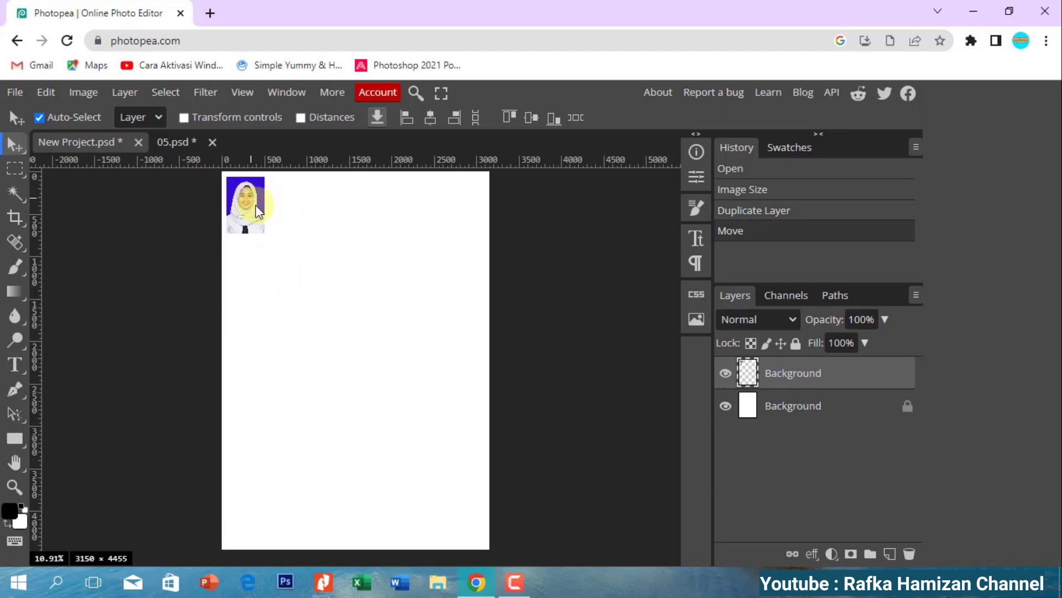
Place the blue photo top-left on the A4 page and Ctrl+Alt-drag copies into a row of six.
{"action": "scroll", "coordinate": [232, 177], "scroll_direction": "up", "scroll_amount": 1}
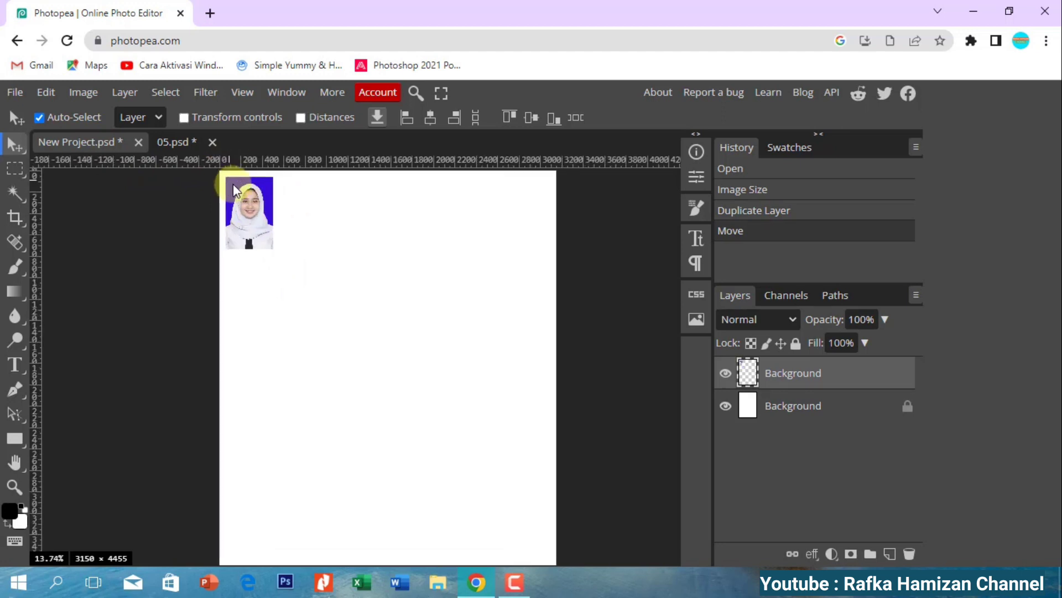
{"action": "scroll", "coordinate": [242, 187], "scroll_direction": "up", "scroll_amount": 3}
{"action": "scroll", "coordinate": [255, 194], "scroll_direction": "up", "scroll_amount": 1}
{"action": "scroll", "coordinate": [256, 198], "scroll_direction": "up", "scroll_amount": 2}
{"action": "scroll", "coordinate": [260, 208], "scroll_direction": "down", "scroll_amount": 4}
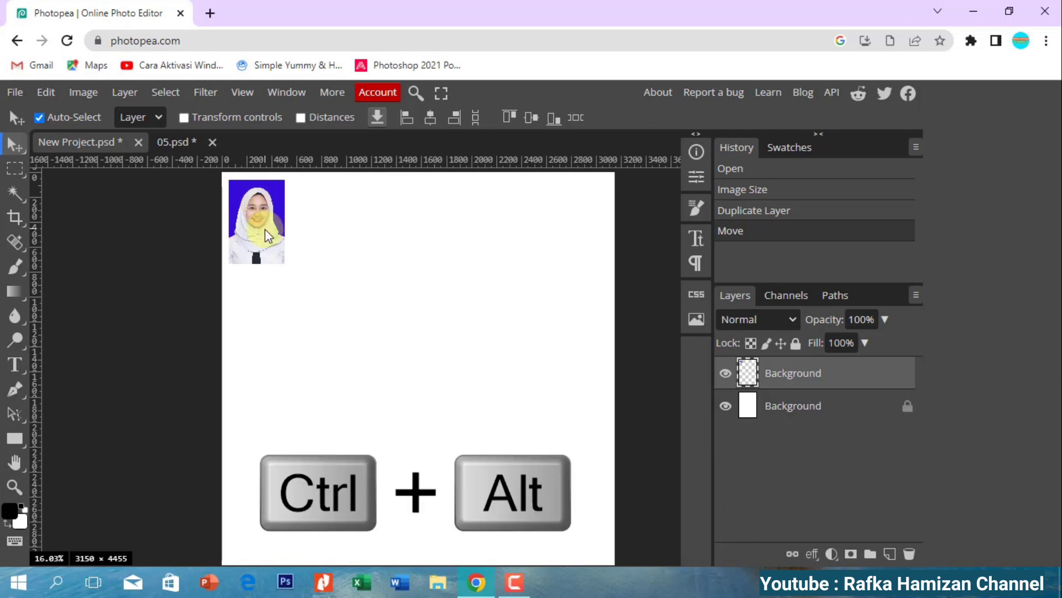
{"action": "left_click", "coordinate": [269, 235], "text": "ctrl+alt"}
{"action": "left_click_drag", "start_coordinate": [269, 235], "coordinate": [582, 242], "text": "ctrl+alt"}
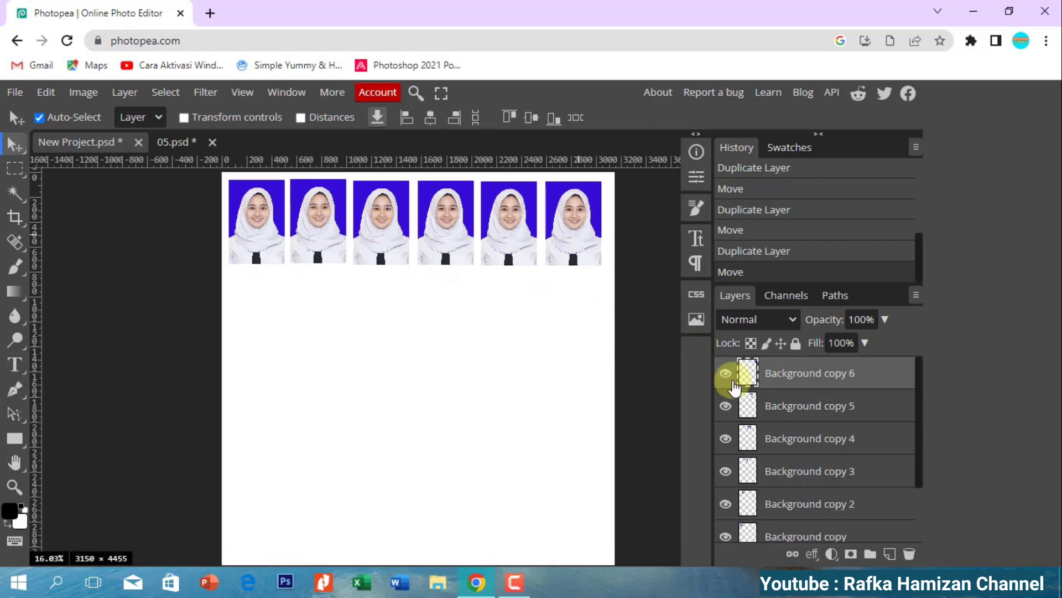
Nudge the Background copy 2 layer down and free-transform it to line up with the row.
{"action": "left_click", "coordinate": [781, 500]}
{"action": "key", "text": "Down"}
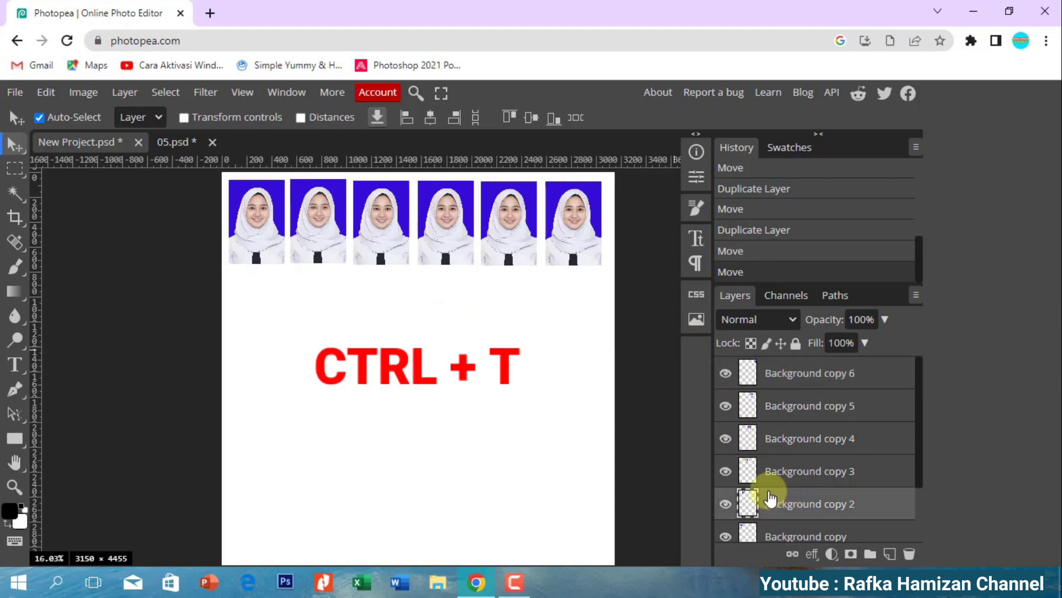
{"action": "key", "text": "ctrl+t"}
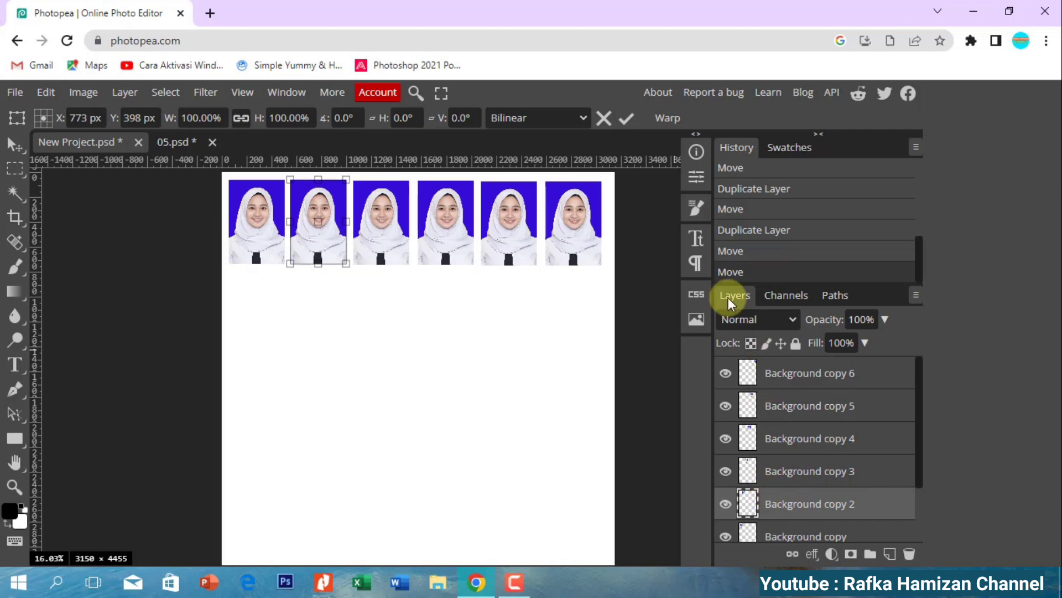
{"action": "left_click", "coordinate": [626, 118]}
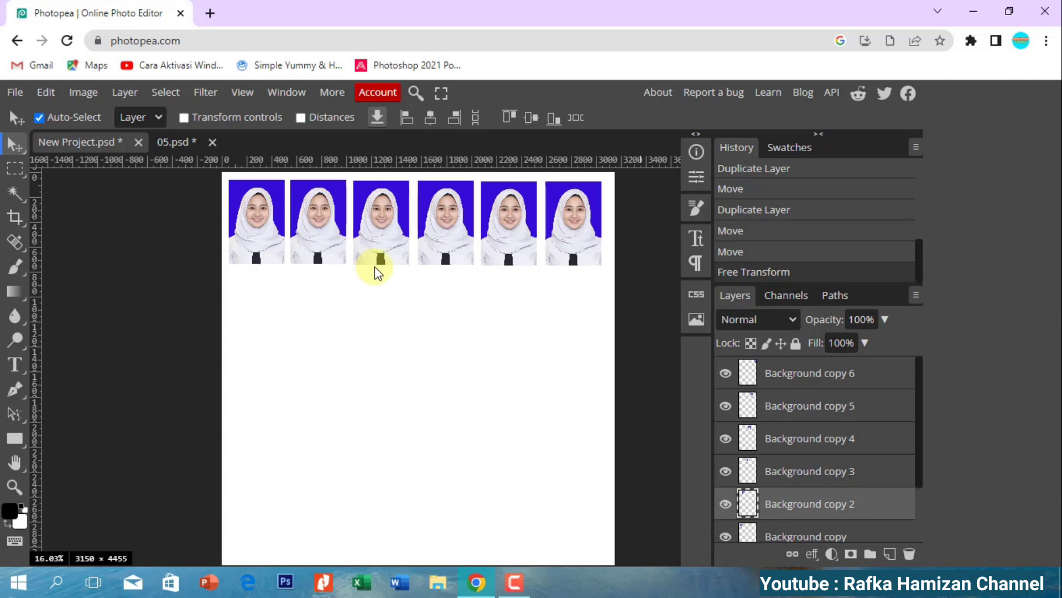
{"action": "scroll", "coordinate": [378, 274], "scroll_direction": "down", "scroll_amount": 2}
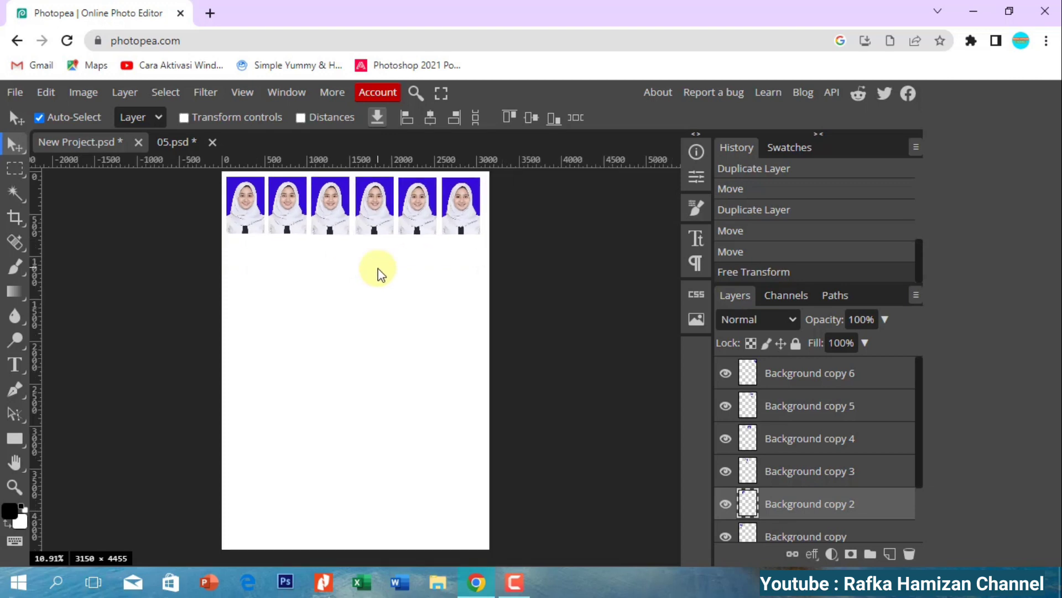
Open the yellow-background photo PAS FOTO 2.bmp in Photopea.
{"action": "left_click", "coordinate": [15, 92]}
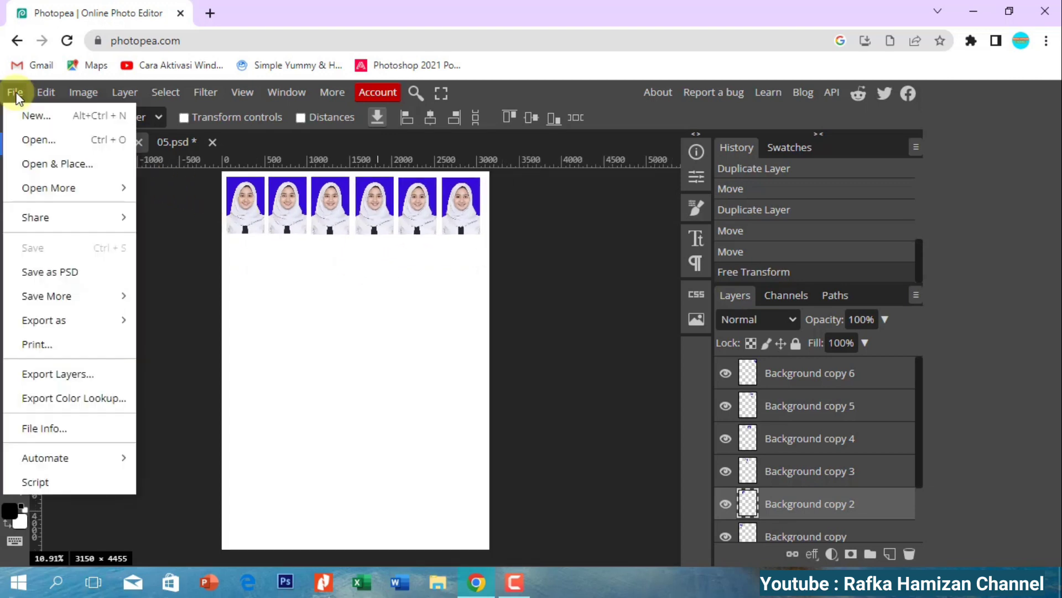
{"action": "left_click", "coordinate": [29, 133]}
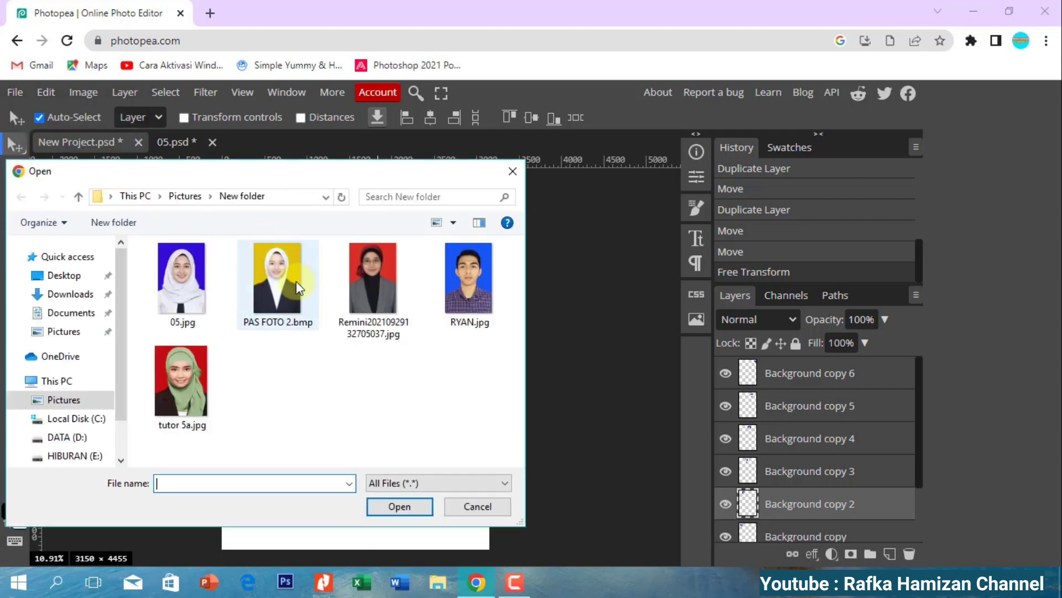
{"action": "left_click", "coordinate": [298, 288]}
{"action": "left_click", "coordinate": [401, 507]}
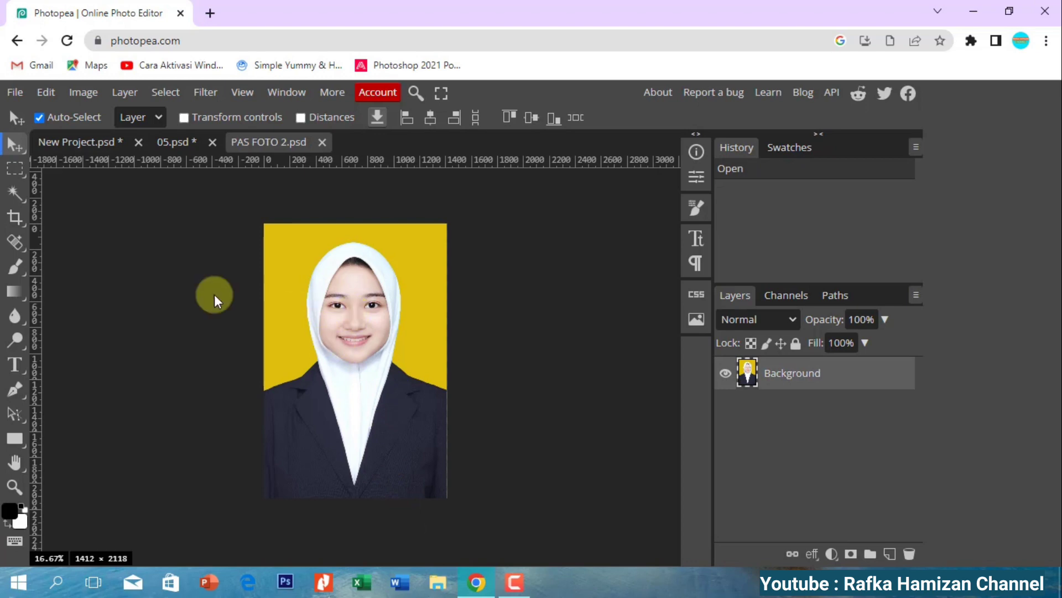
Crop the yellow photo to a fixed 4:6 ratio aligned with its top edge.
{"action": "left_click", "coordinate": [17, 217]}
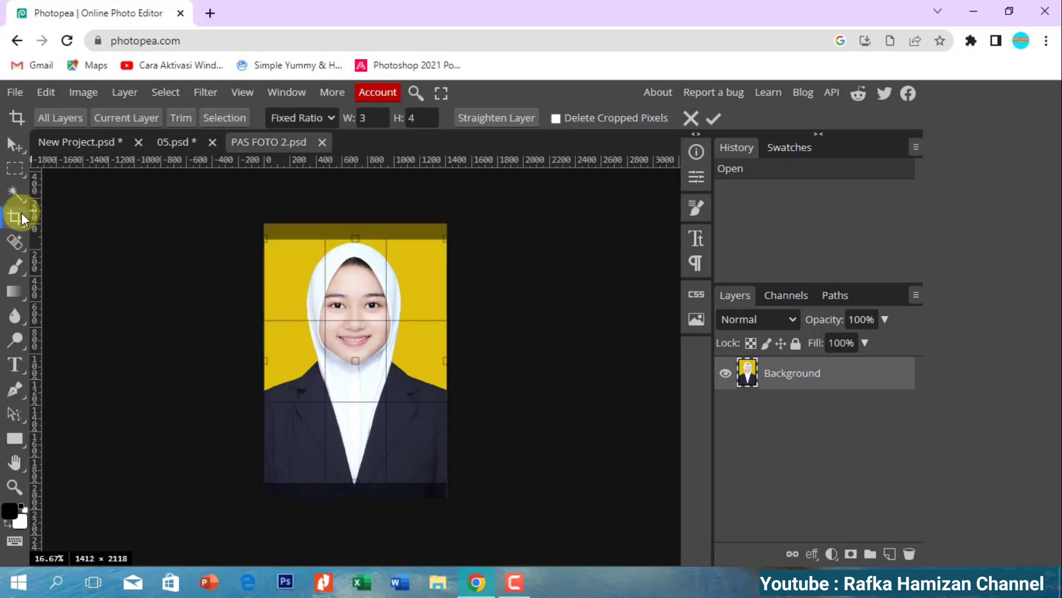
{"action": "left_click_drag", "start_coordinate": [392, 357], "coordinate": [393, 345]}
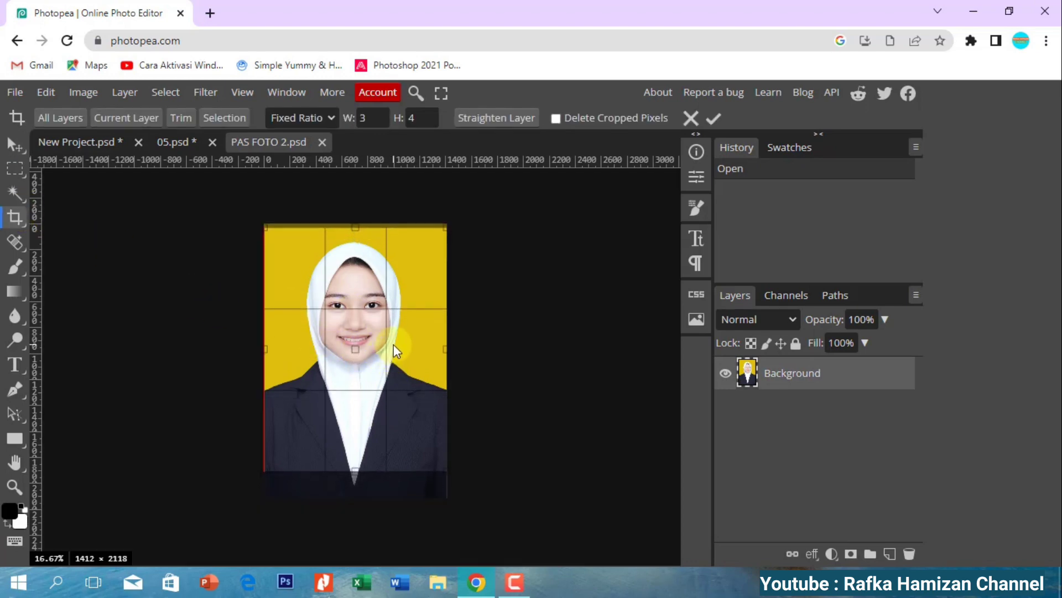
{"action": "left_click", "coordinate": [368, 118]}
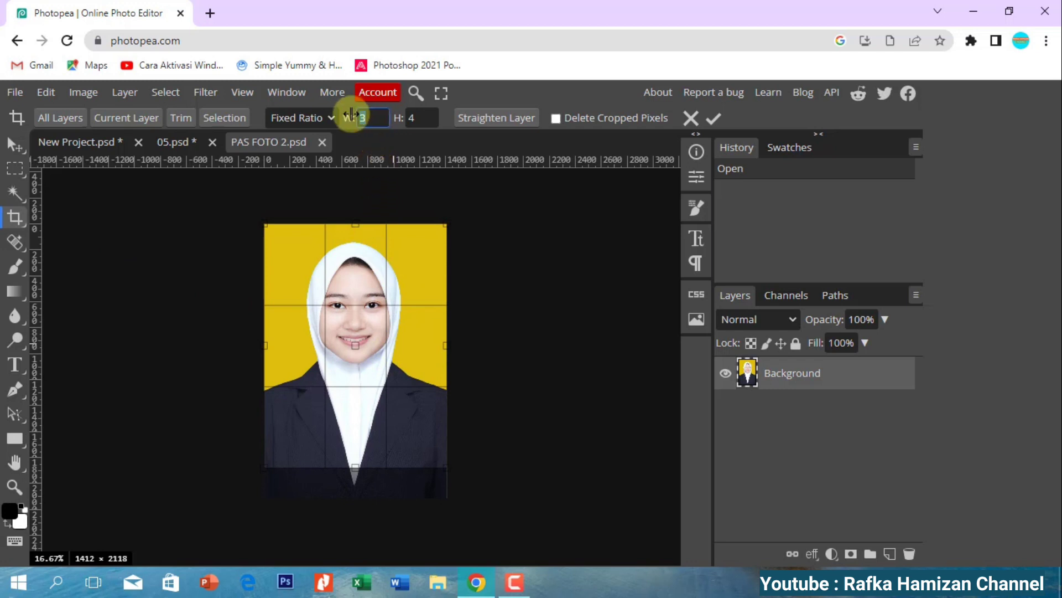
{"action": "type", "text": "4"}
{"action": "key", "text": "Tab"}
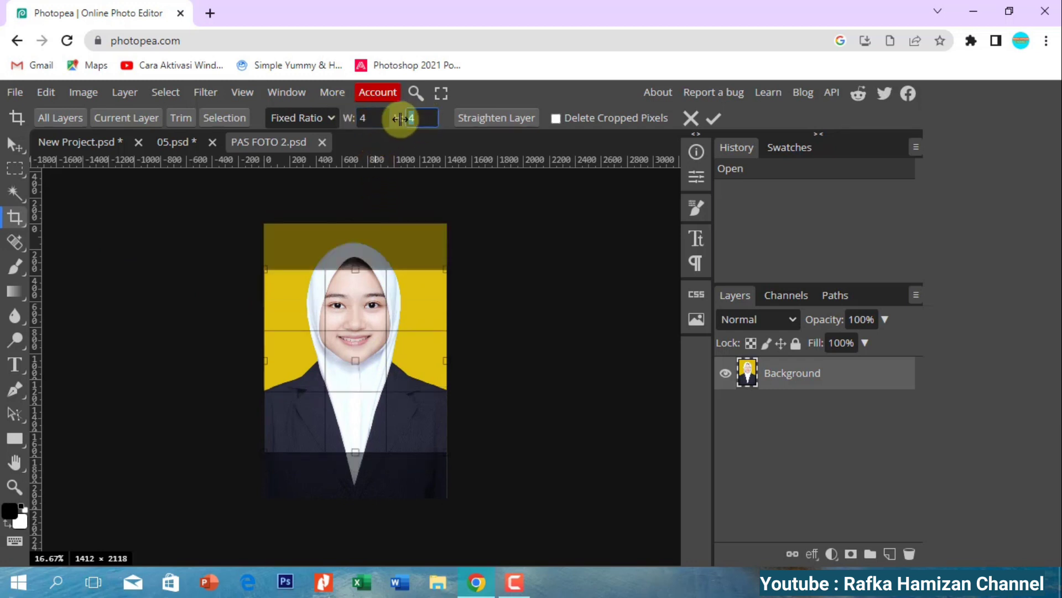
{"action": "type", "text": "6"}
{"action": "key", "text": "Tab"}
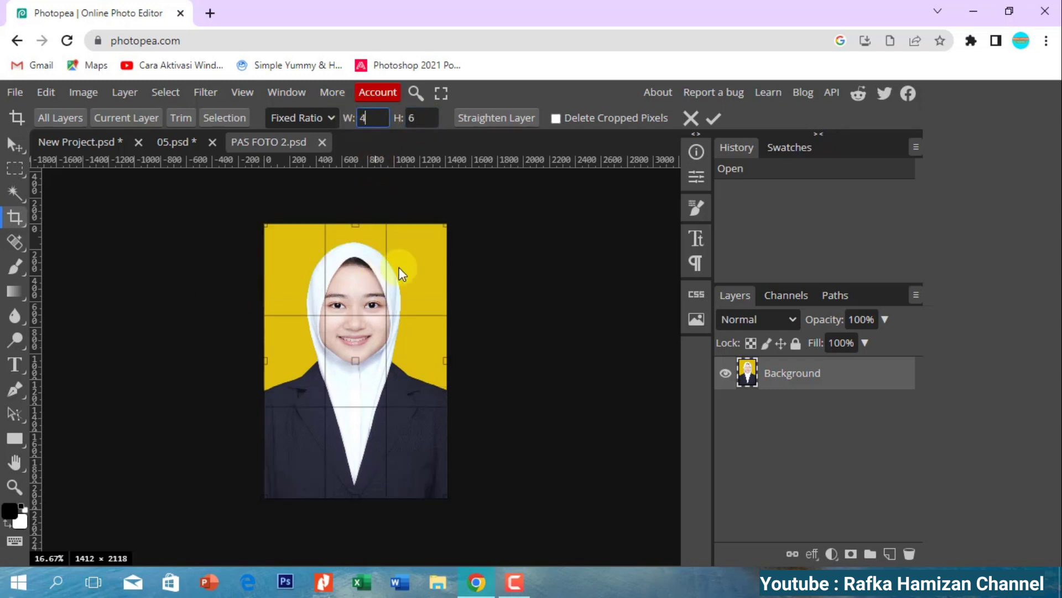
{"action": "left_click", "coordinate": [713, 118]}
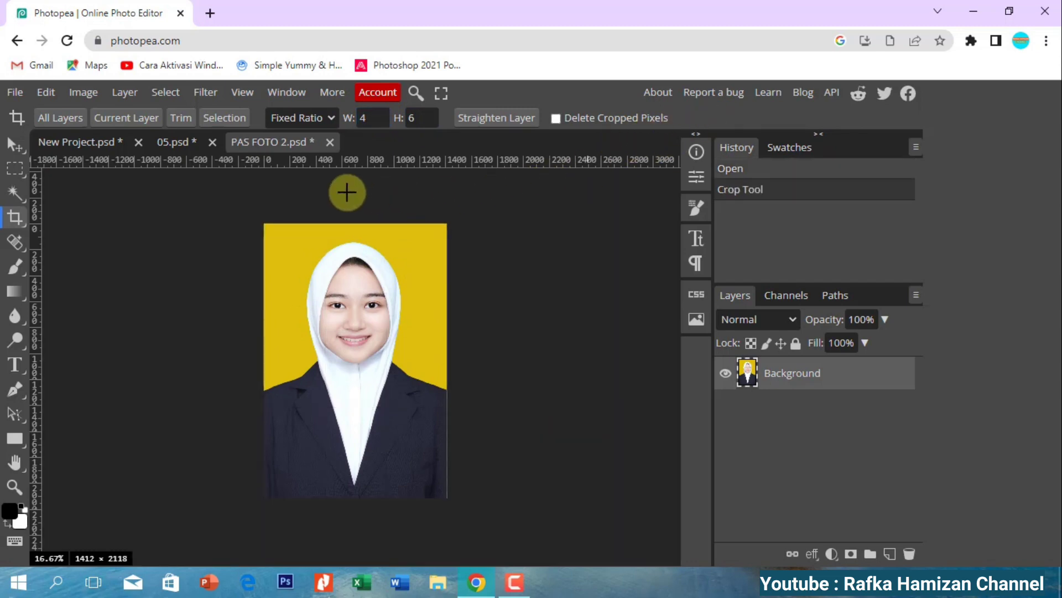
{"action": "left_click", "coordinate": [83, 92]}
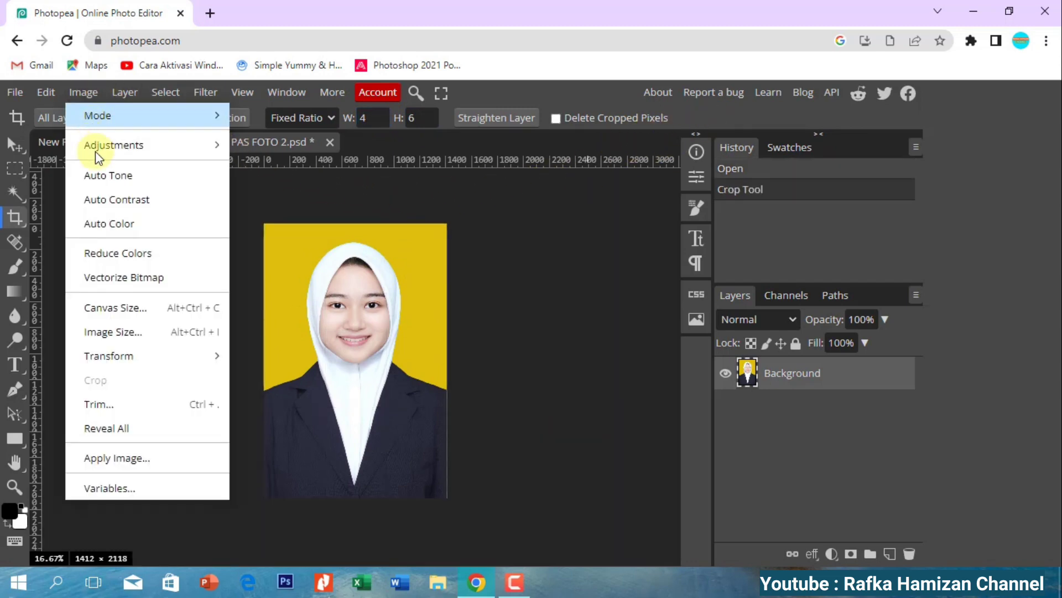
Set the yellow photo's image size to 4 × 6 cm at 150 pixels/cm, giving 600 × 900 px.
{"action": "left_click", "coordinate": [98, 338]}
{"action": "type", "text": "4"}
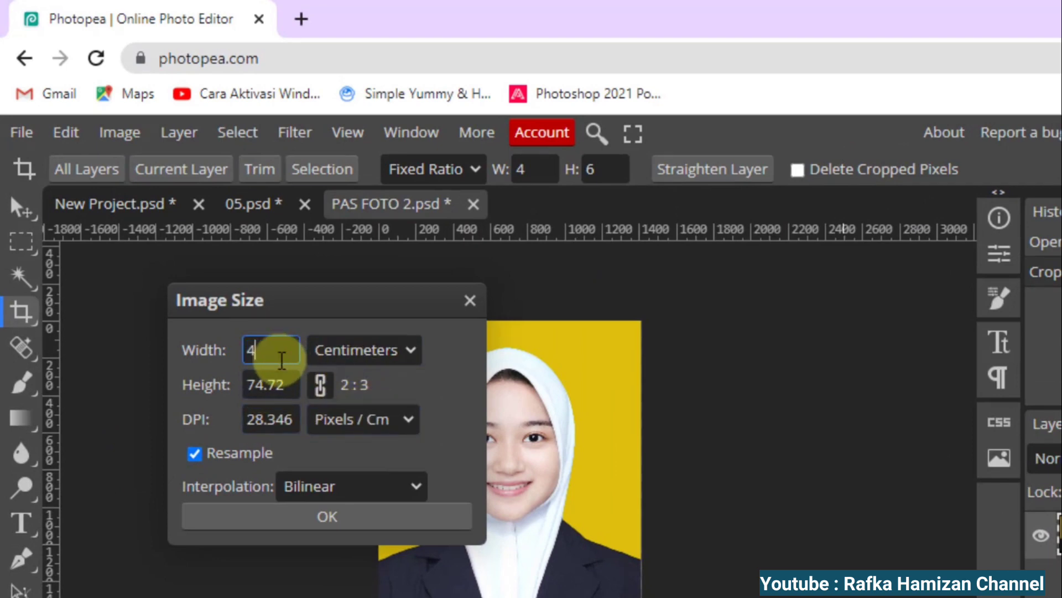
{"action": "left_click", "coordinate": [265, 384]}
{"action": "type", "text": "6"}
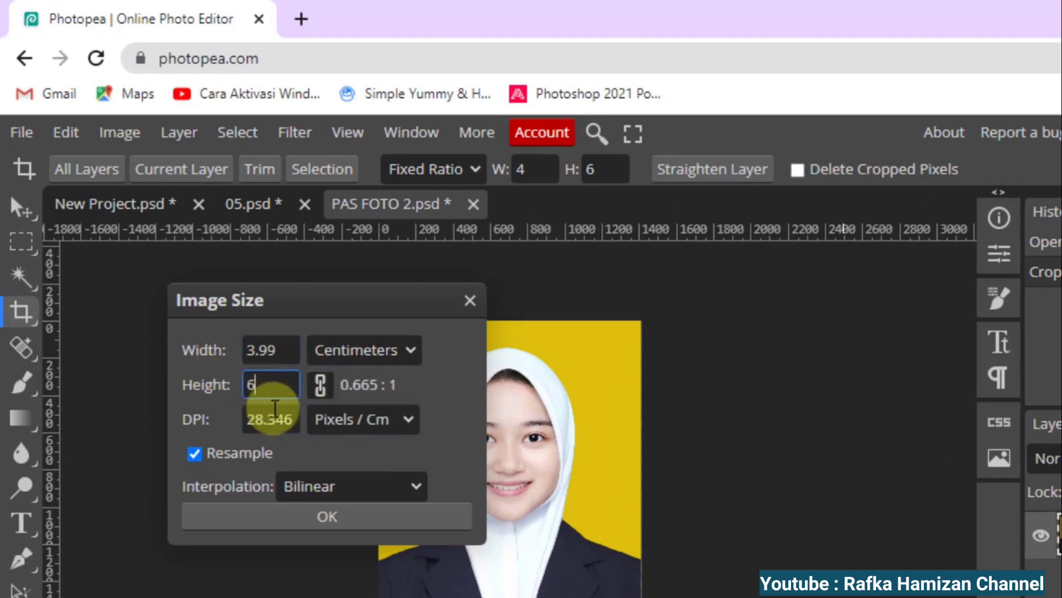
{"action": "left_click_drag", "start_coordinate": [297, 417], "coordinate": [247, 419]}
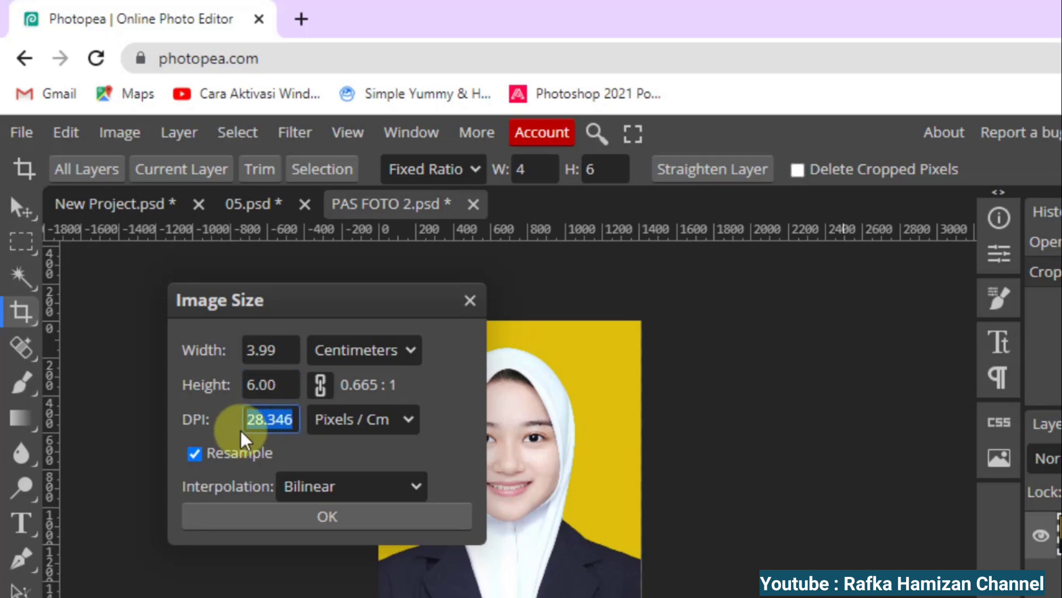
{"action": "type", "text": "150"}
{"action": "left_click", "coordinate": [308, 450]}
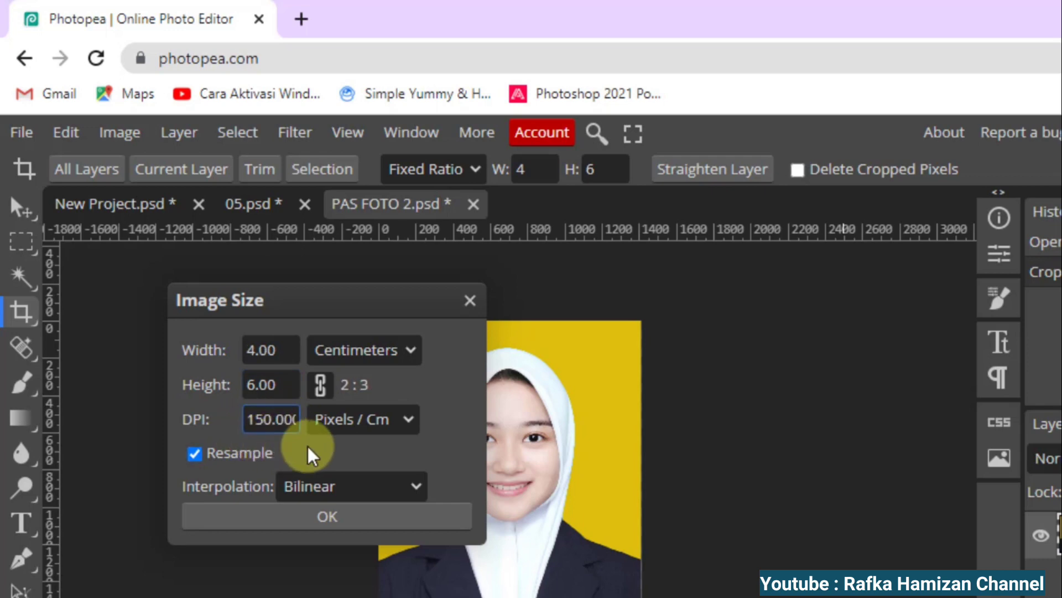
{"action": "left_click", "coordinate": [368, 520]}
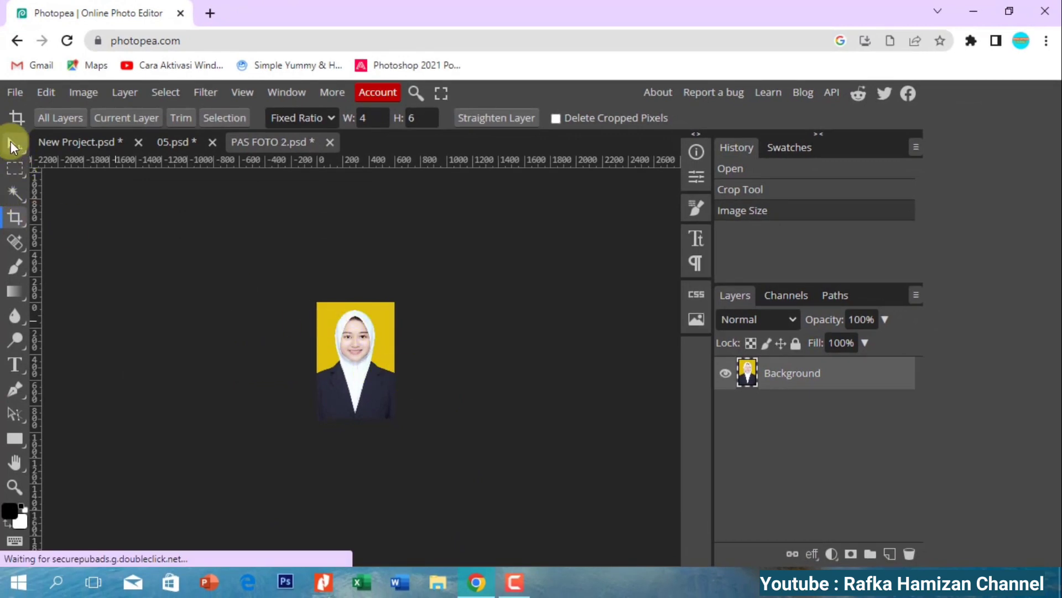
Drop the yellow photo onto the A4 sheet and Ctrl+Alt-drag it into four copies below the blue row.
{"action": "left_click", "coordinate": [15, 145]}
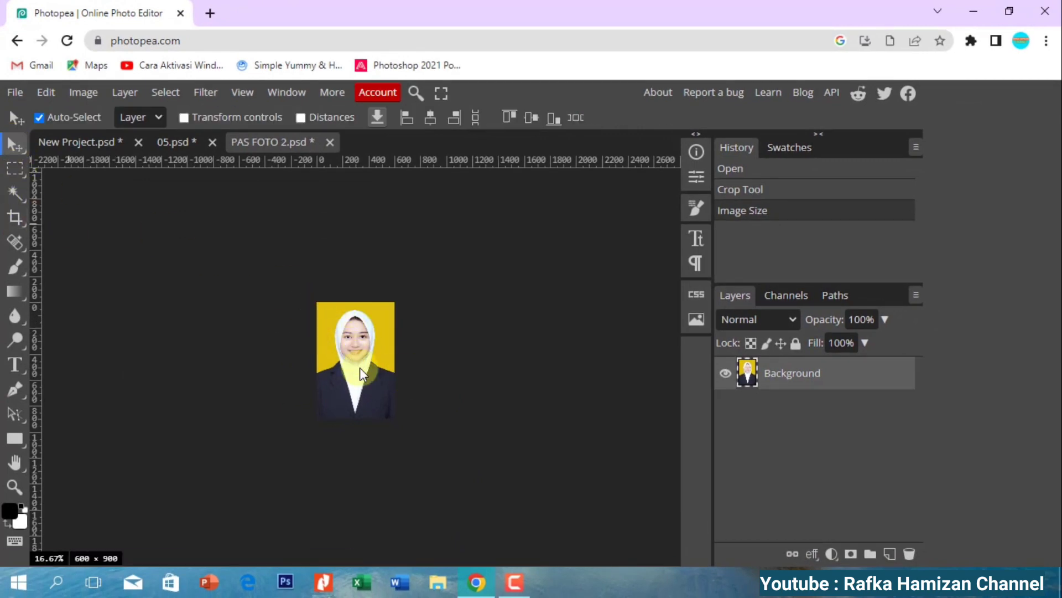
{"action": "left_click_drag", "start_coordinate": [363, 373], "coordinate": [95, 125]}
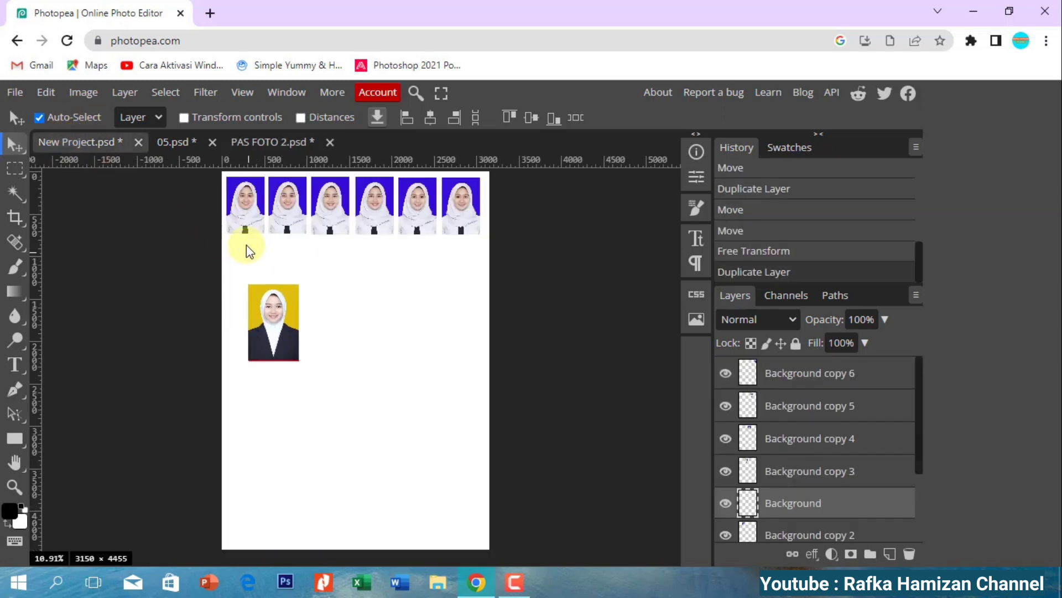
{"action": "mouse_move", "coordinate": [65, 145]}
{"action": "left_mouse_down"}
{"action": "mouse_move", "coordinate": [265, 283]}
{"action": "mouse_move", "coordinate": [253, 269]}
{"action": "left_mouse_up"}
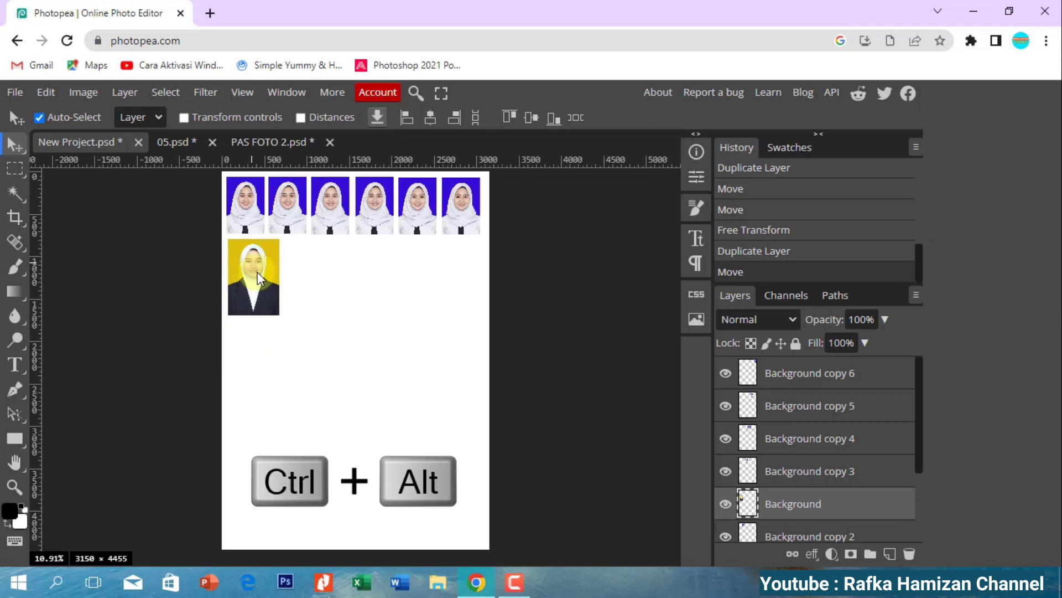
{"action": "left_click_drag", "start_coordinate": [258, 271], "coordinate": [374, 278]}
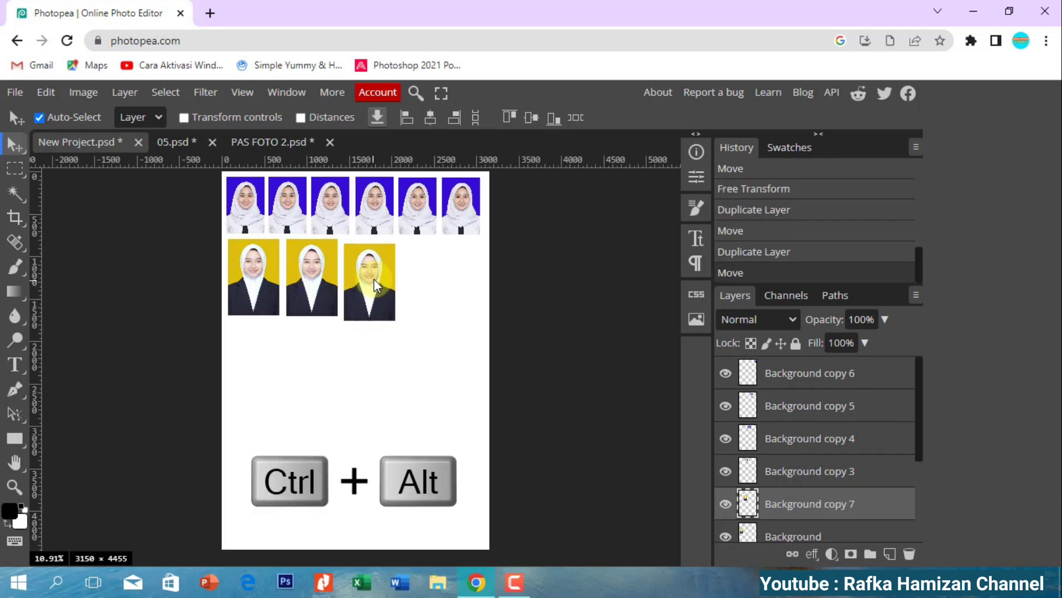
{"action": "left_click_drag", "start_coordinate": [373, 277], "coordinate": [434, 278]}
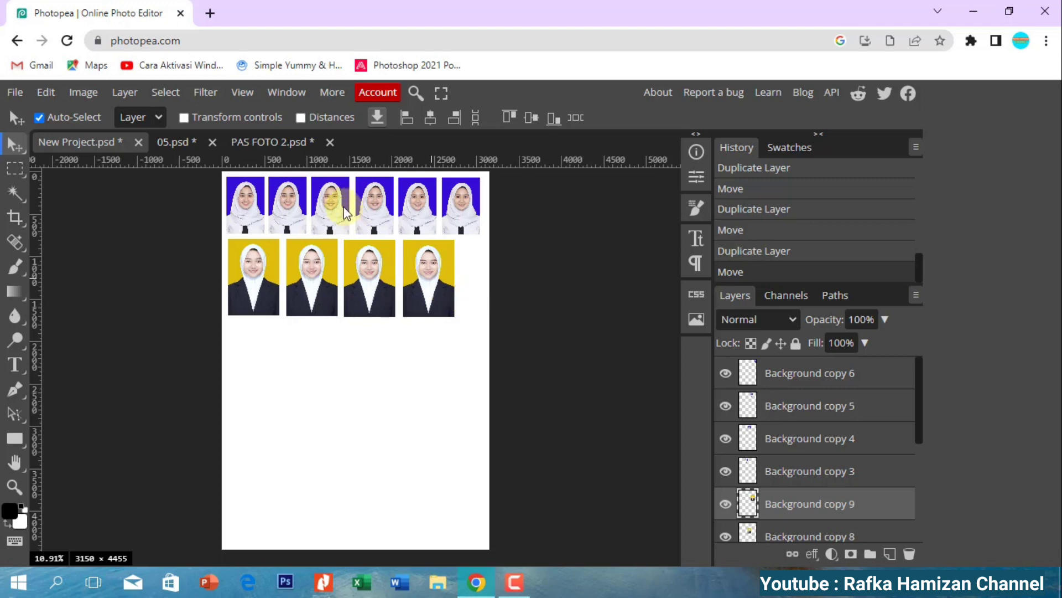
{"action": "scroll", "coordinate": [312, 204], "scroll_direction": "up", "scroll_amount": 2}
{"action": "scroll", "coordinate": [312, 206], "scroll_direction": "up", "scroll_amount": 3}
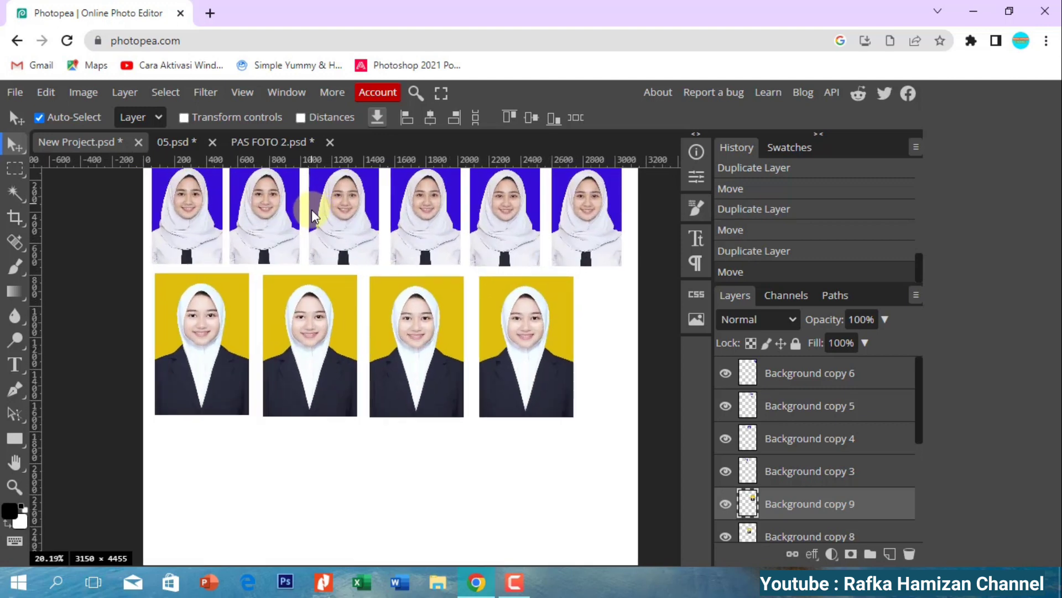
{"action": "scroll", "coordinate": [301, 215], "scroll_direction": "down", "scroll_amount": 2}
{"action": "scroll", "coordinate": [301, 217], "scroll_direction": "down", "scroll_amount": 1}
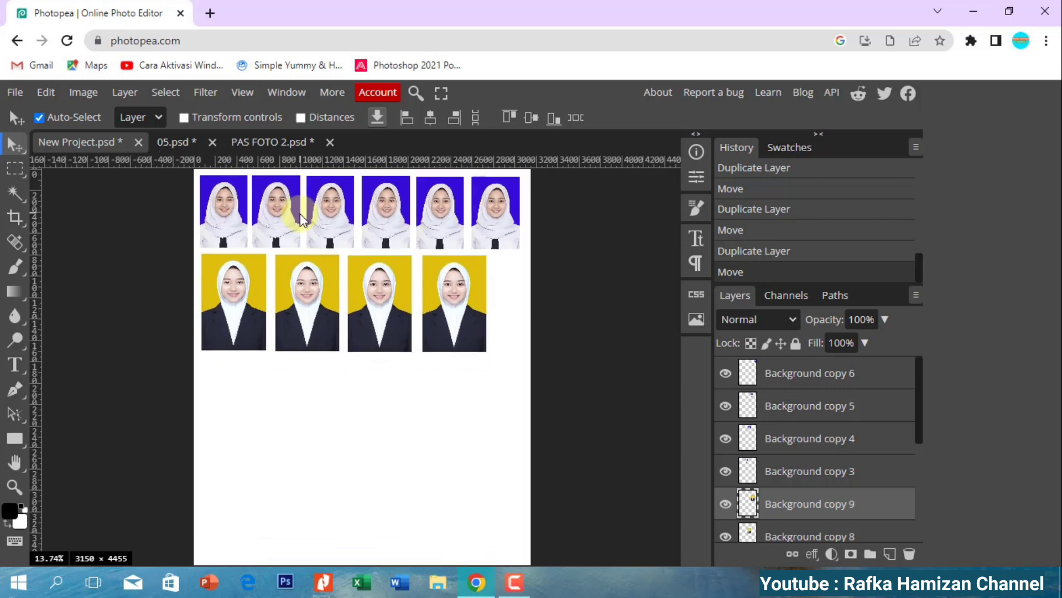
{"action": "scroll", "coordinate": [301, 217], "scroll_direction": "down", "scroll_amount": 1}
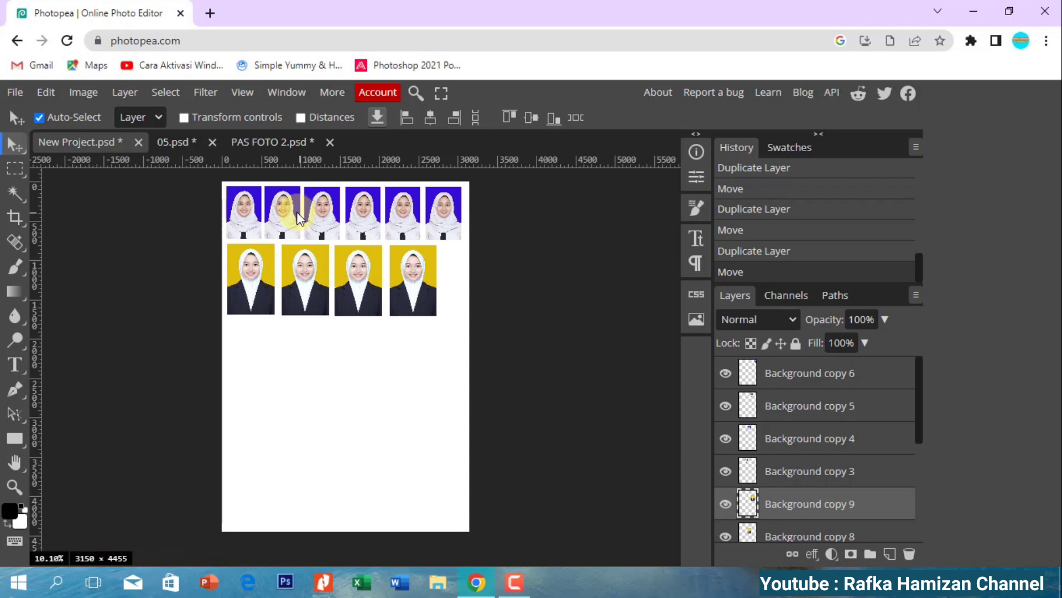
{"action": "scroll", "coordinate": [852, 454], "scroll_direction": "down", "scroll_amount": 5}
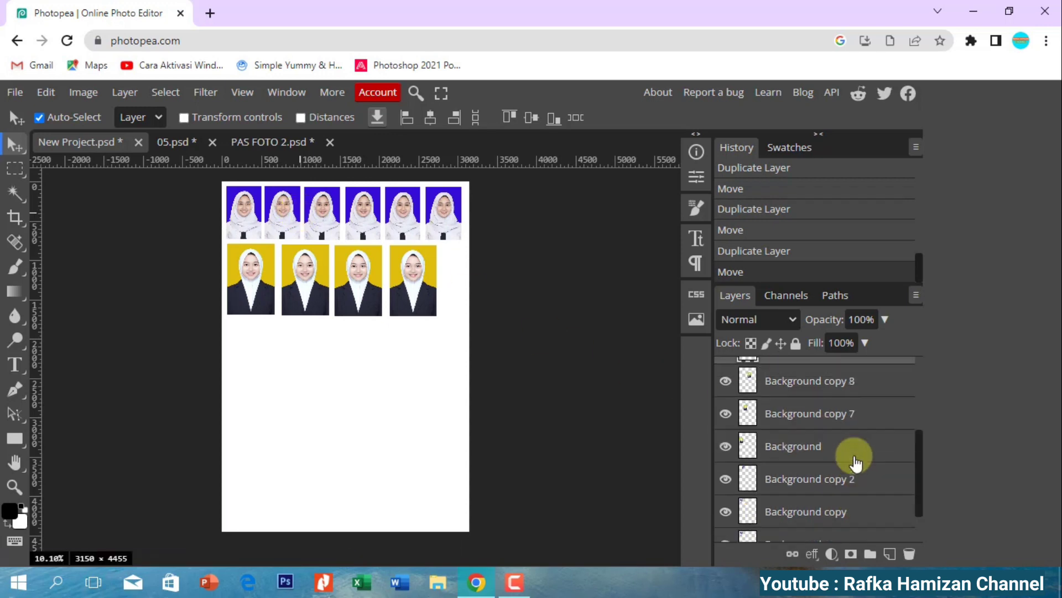
{"action": "scroll", "coordinate": [853, 457], "scroll_direction": "up", "scroll_amount": 3}
{"action": "scroll", "coordinate": [847, 443], "scroll_direction": "up", "scroll_amount": 2}
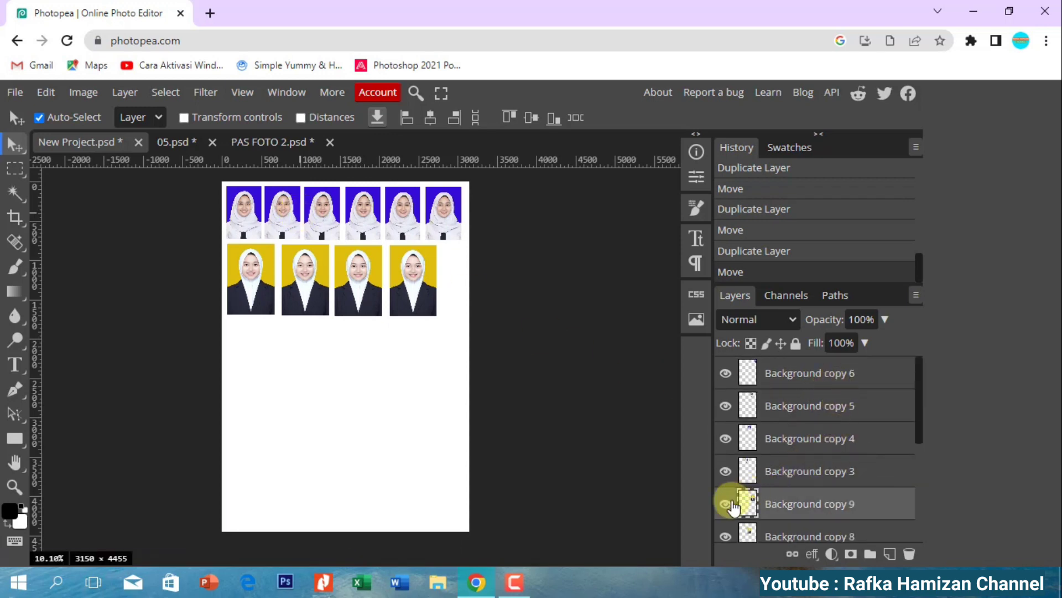
{"action": "scroll", "coordinate": [805, 501], "scroll_direction": "down", "scroll_amount": 2}
{"action": "scroll", "coordinate": [808, 495], "scroll_direction": "down", "scroll_amount": 2}
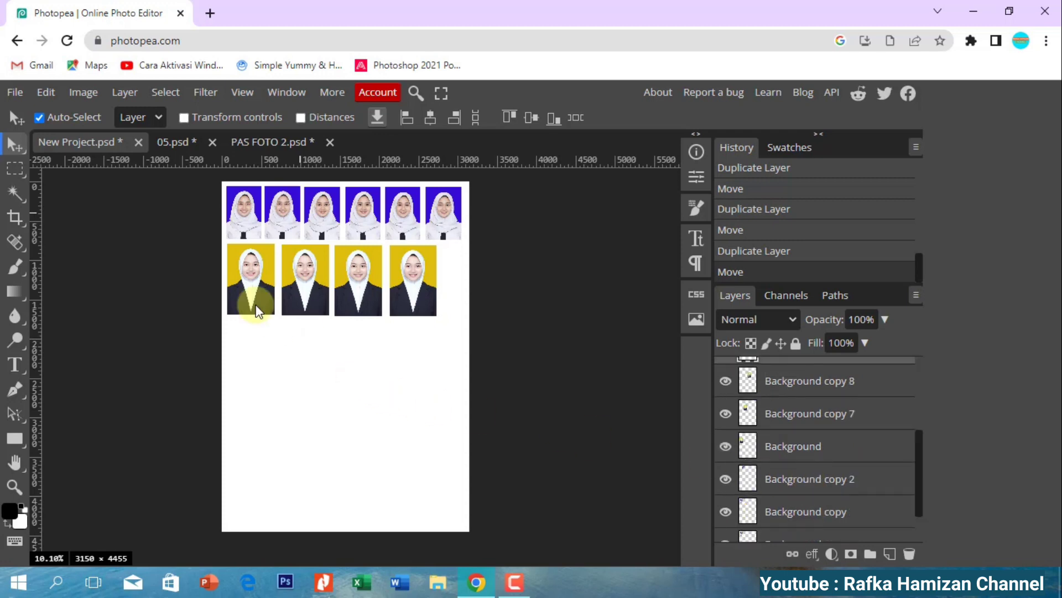
Open the browser print preview of the A4 sheet via File > Print.
{"action": "left_click", "coordinate": [15, 92]}
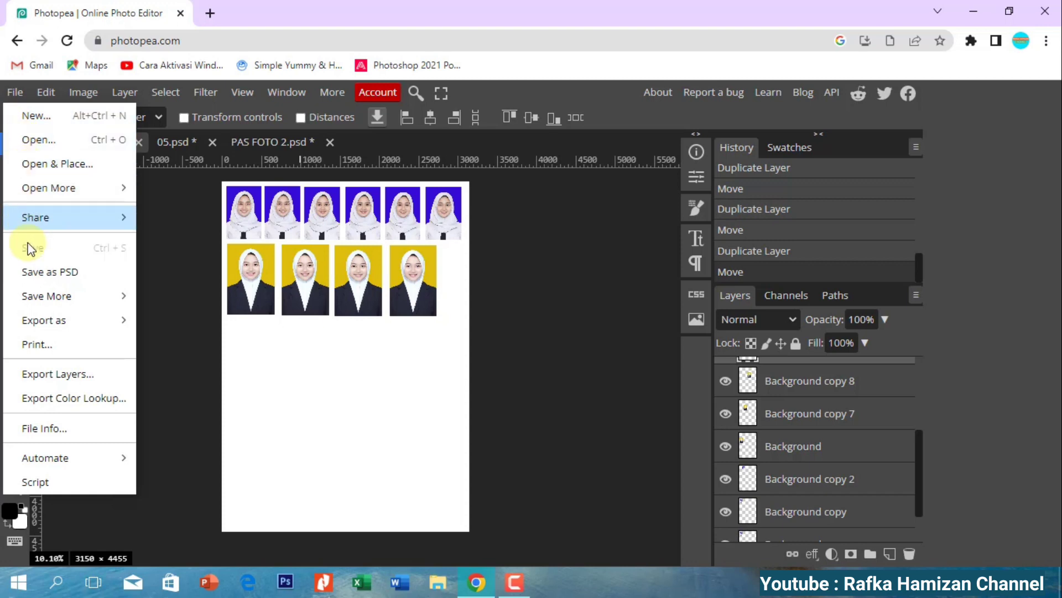
{"action": "left_click", "coordinate": [35, 345]}
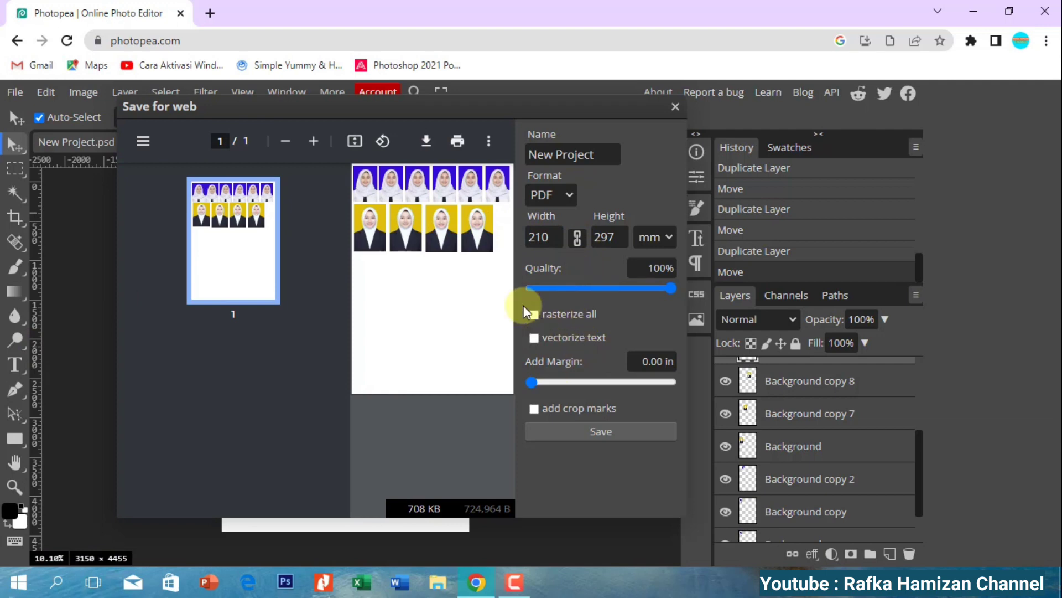
{"action": "left_click", "coordinate": [455, 145]}
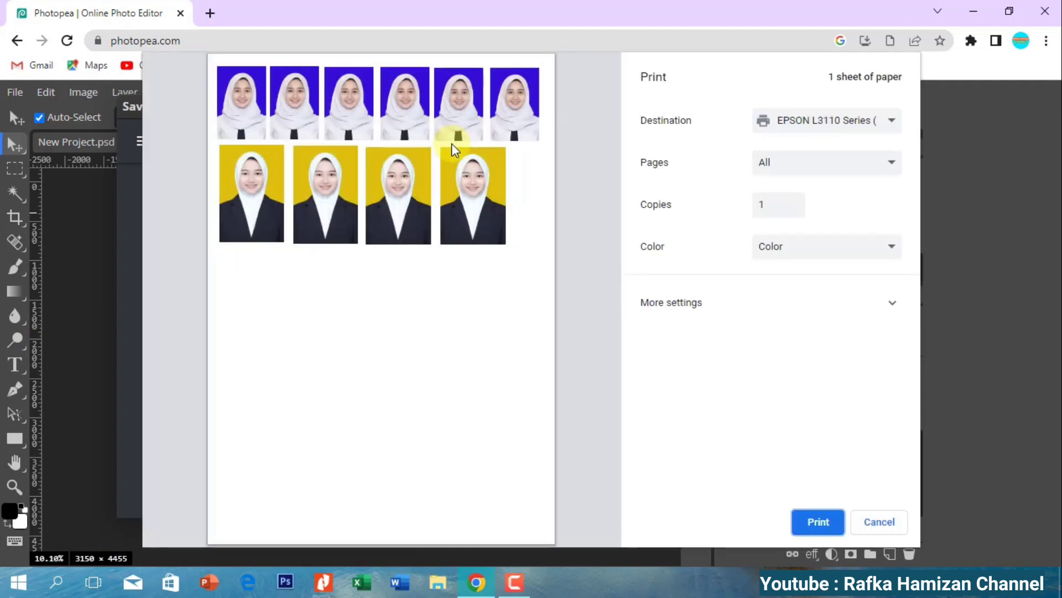
Print the A4 sheet of six blue and four yellow portraits from Chrome's Print dialog.
{"action": "left_click", "coordinate": [819, 522]}
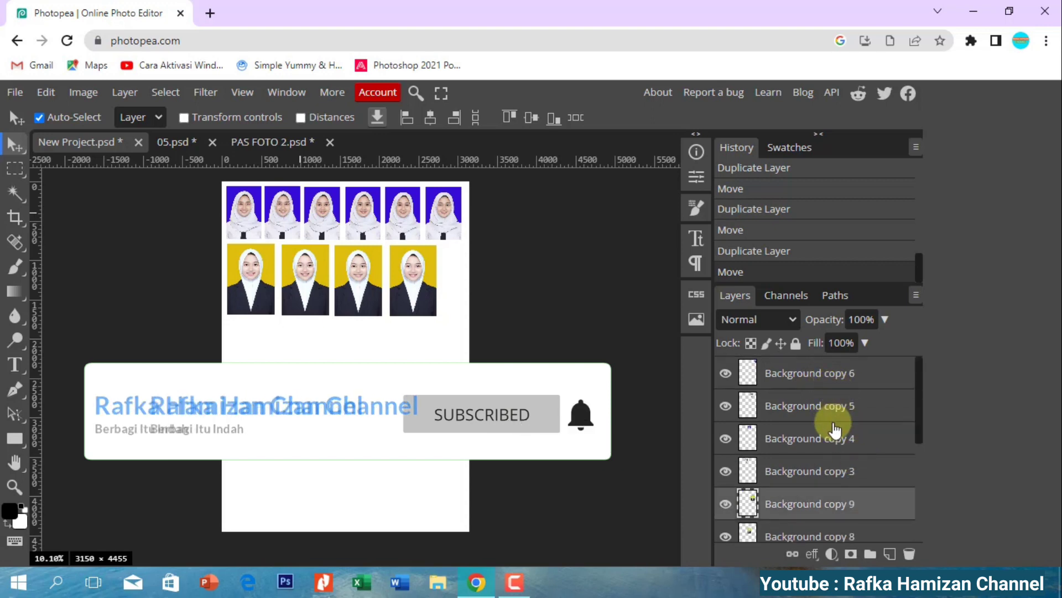
{"action": "scroll", "coordinate": [802, 490], "scroll_direction": "down", "scroll_amount": 2}
{"action": "scroll", "coordinate": [808, 487], "scroll_direction": "down", "scroll_amount": 2}
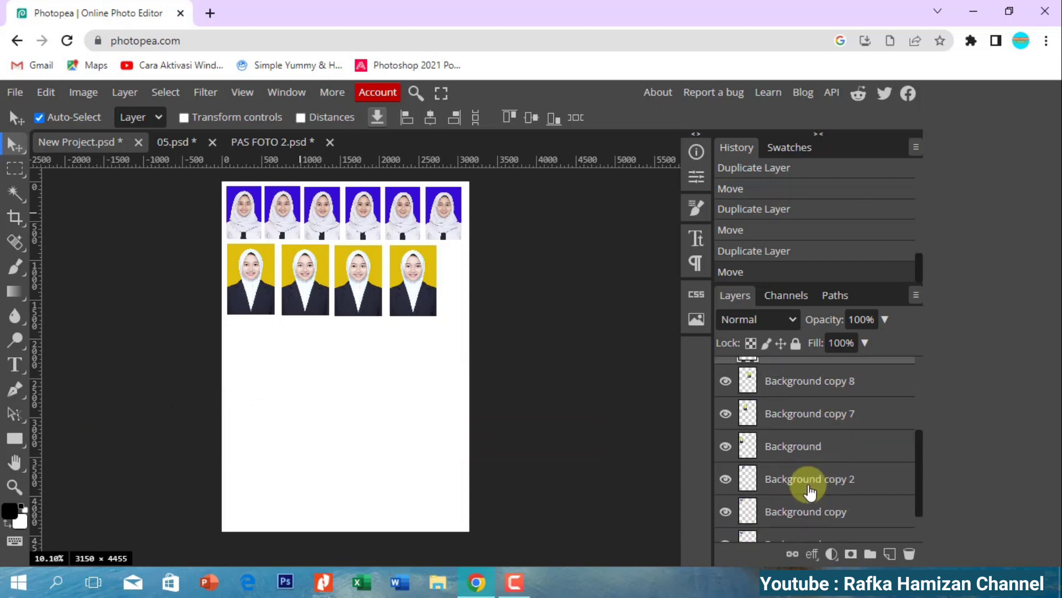